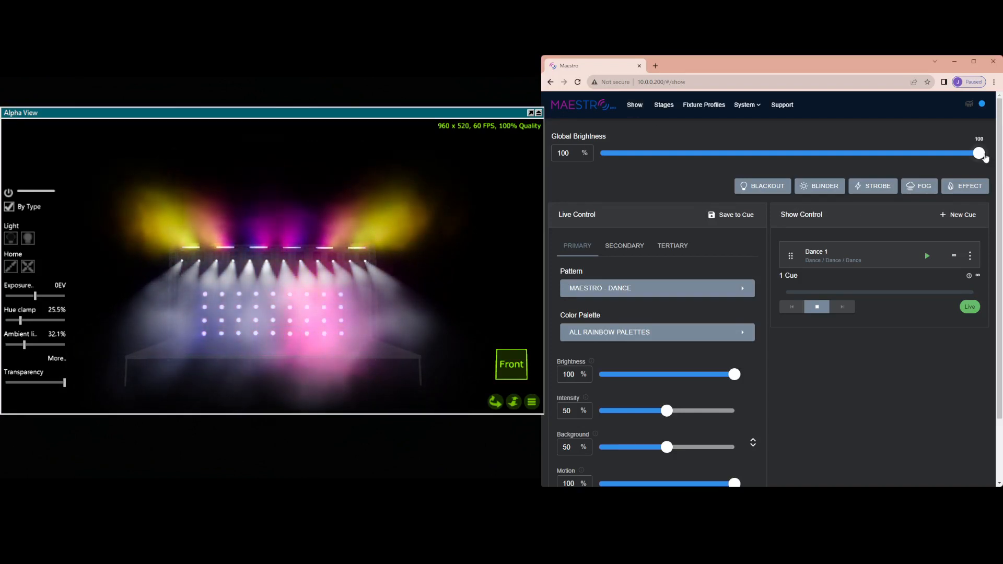
# Step: Fade the global brightness down to 0% and back up to 100%, and toggle a blackout on and off
pyautogui.moveTo(982, 155); pyautogui.dragTo(601, 137)
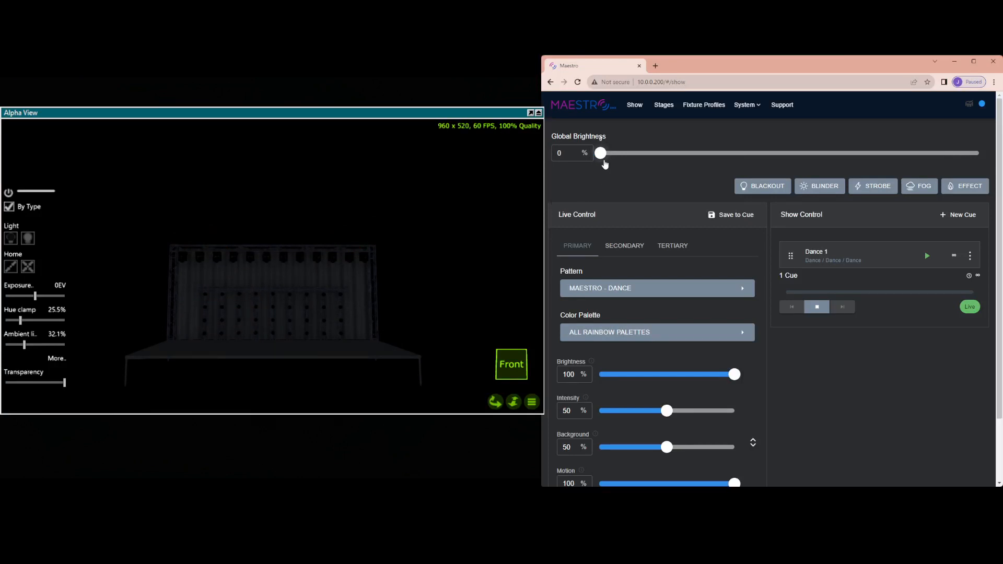
pyautogui.moveTo(604, 156); pyautogui.dragTo(979, 153)
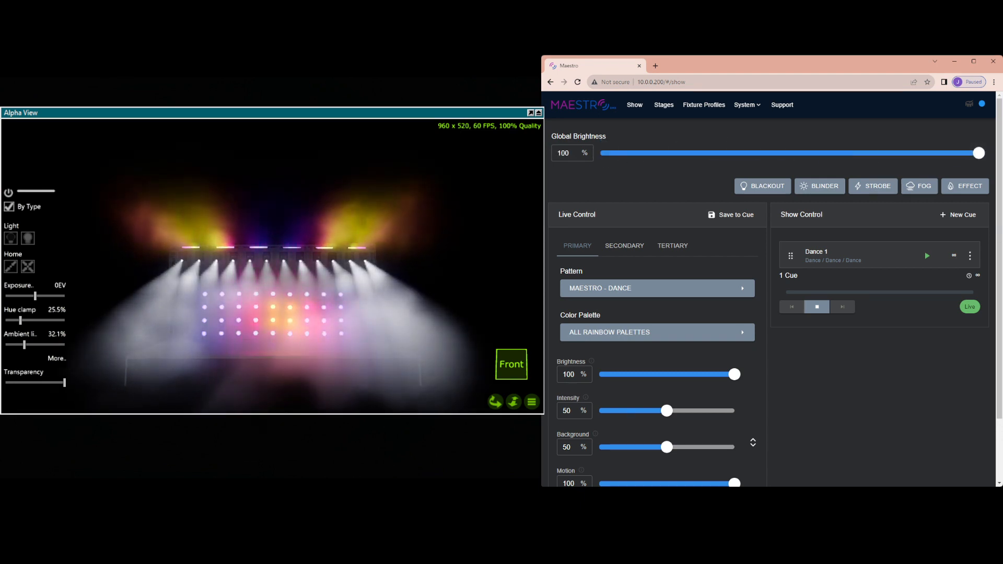
pyautogui.click(758, 191)
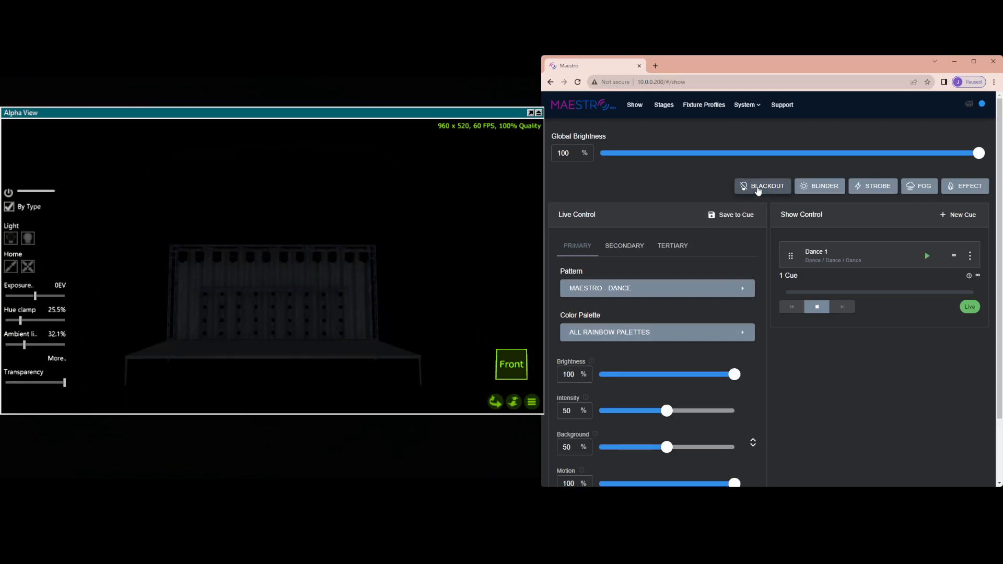
pyautogui.click(757, 191)
# Step: Trigger the blinder, strobe, fog and effect overrides one after another on the live show
pyautogui.click(827, 190)
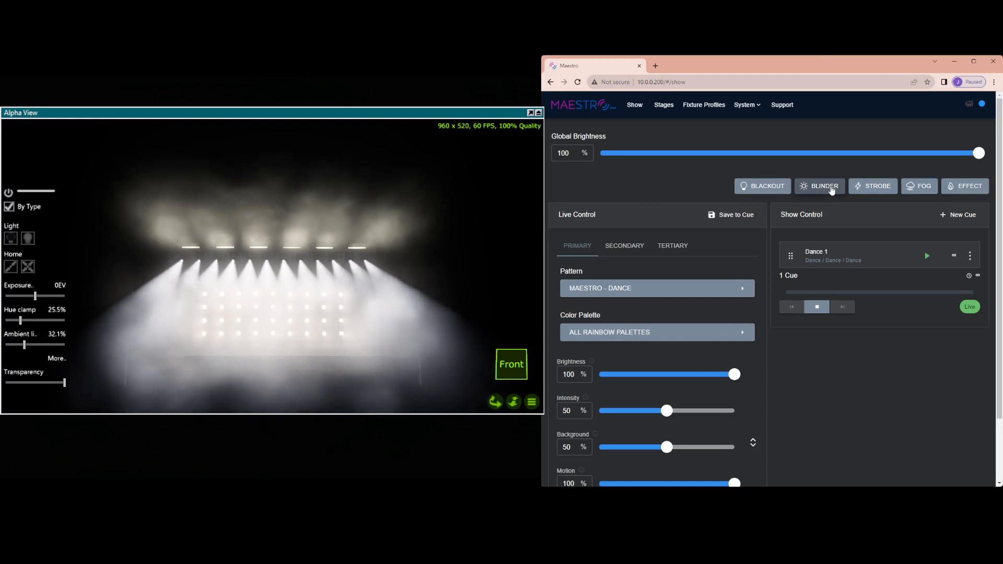
pyautogui.click(868, 189)
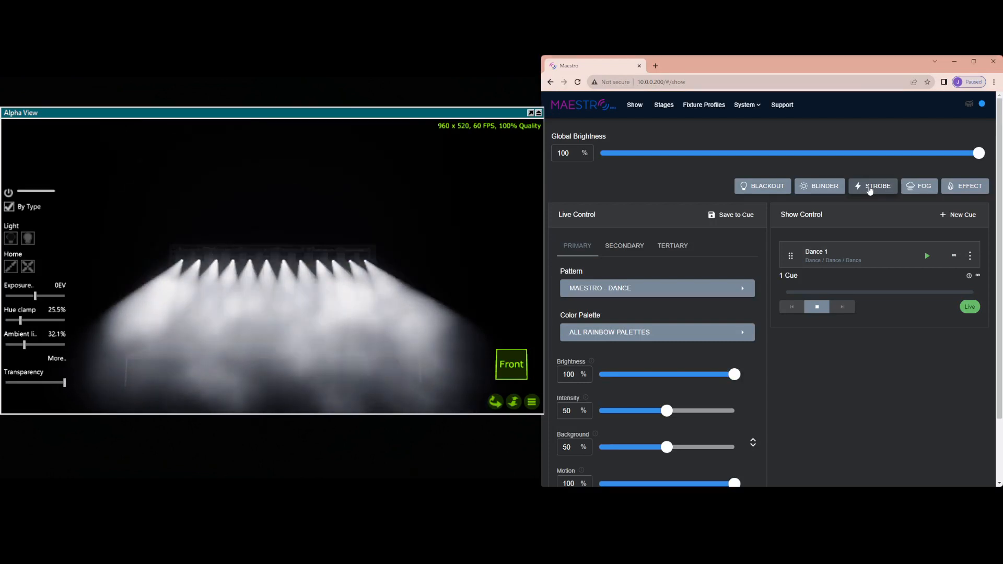
pyautogui.click(870, 190)
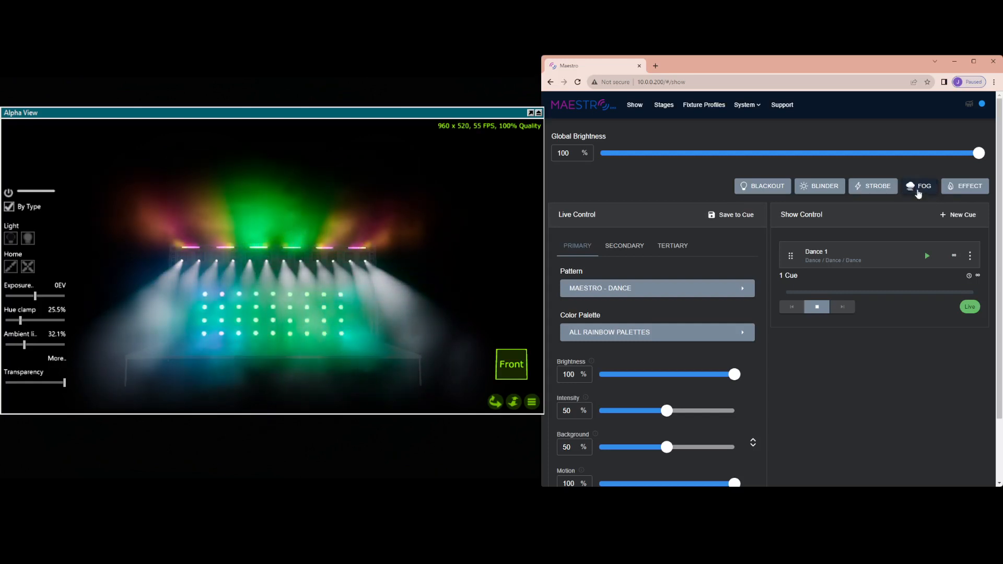
pyautogui.click(918, 194)
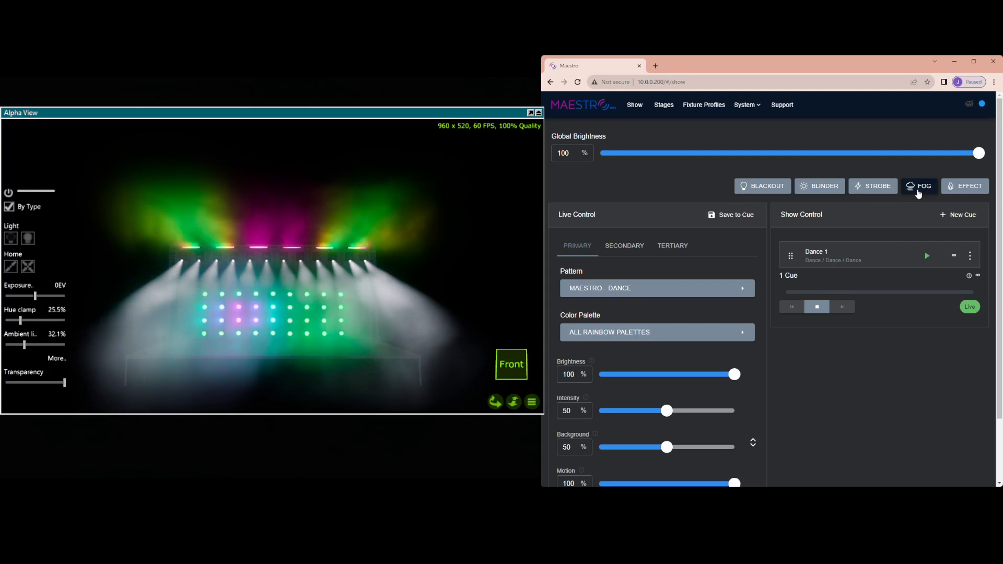
pyautogui.click(972, 190)
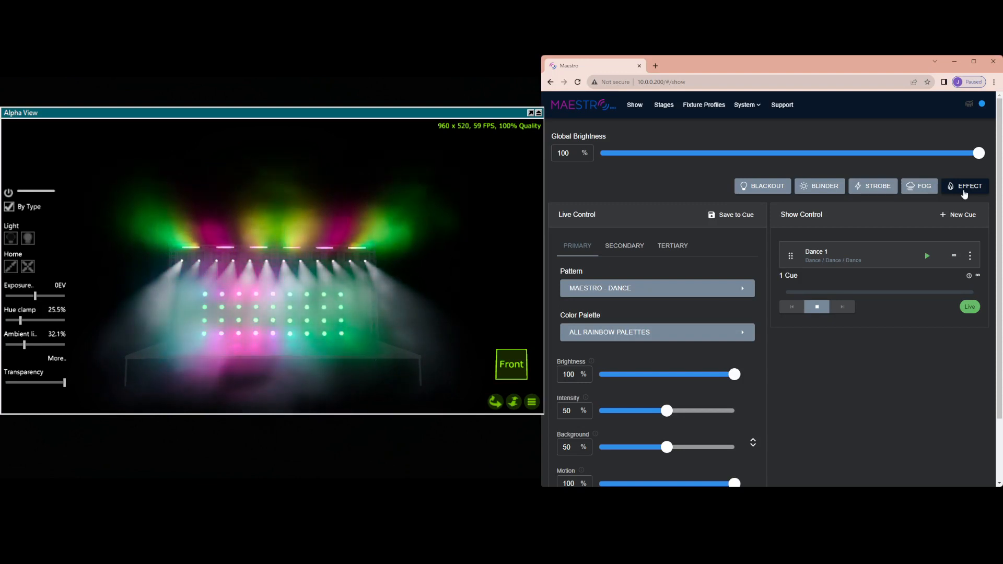
pyautogui.click(971, 190)
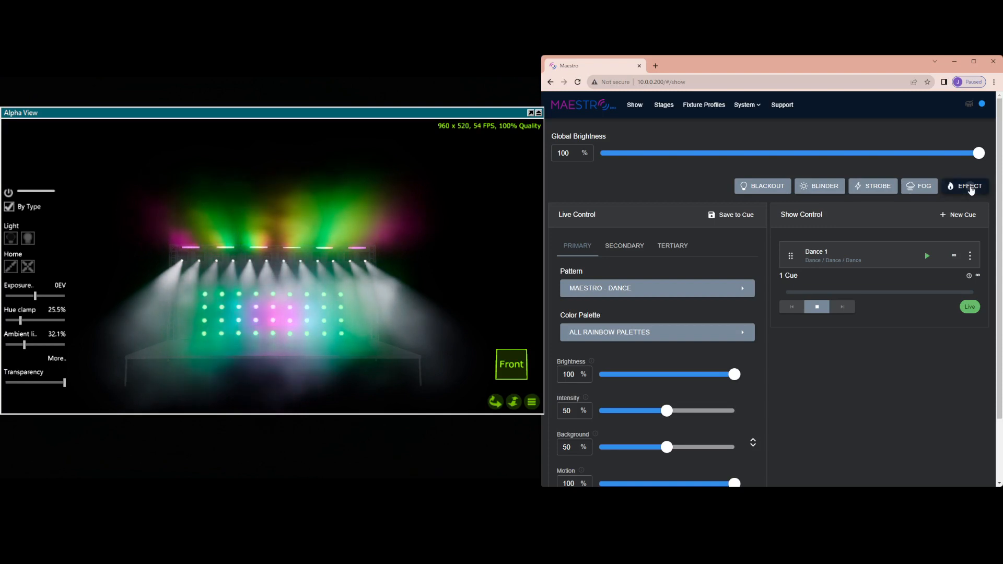
pyautogui.click(971, 191)
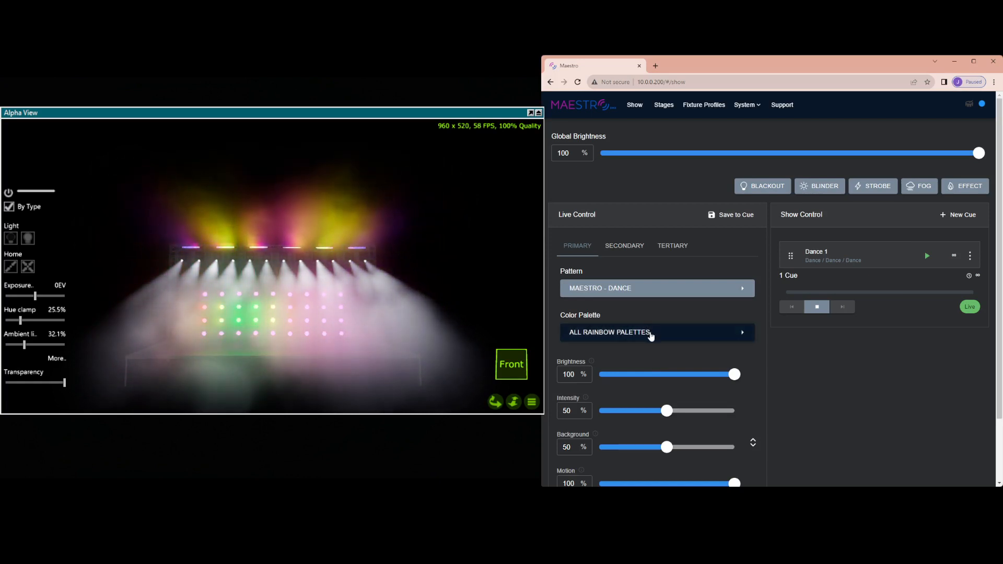
# Step: Examine the pattern, color palette and slider settings of the primary, secondary and tertiary fixture groups
pyautogui.scroll(-1, 650, 337)
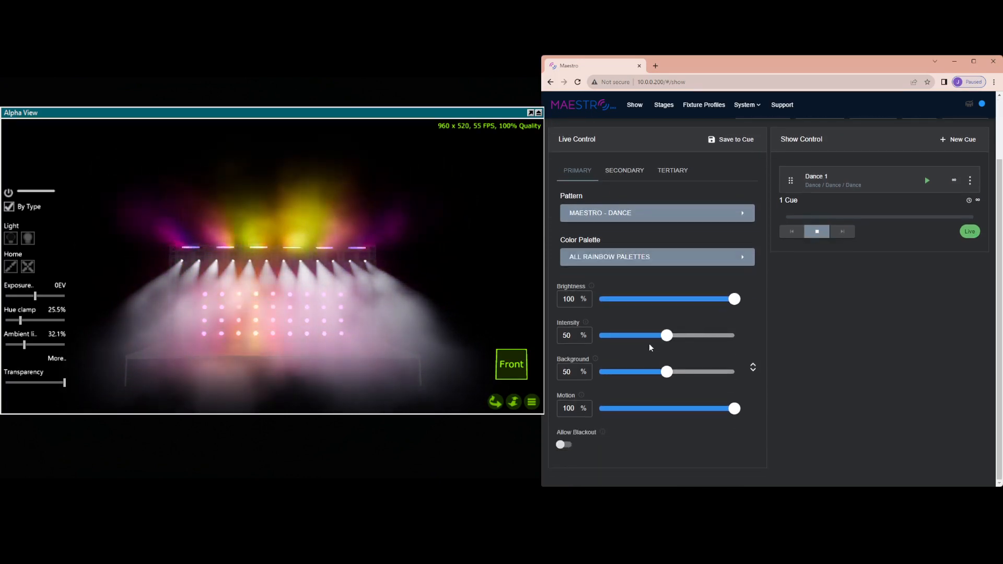
pyautogui.scroll(1, 649, 343)
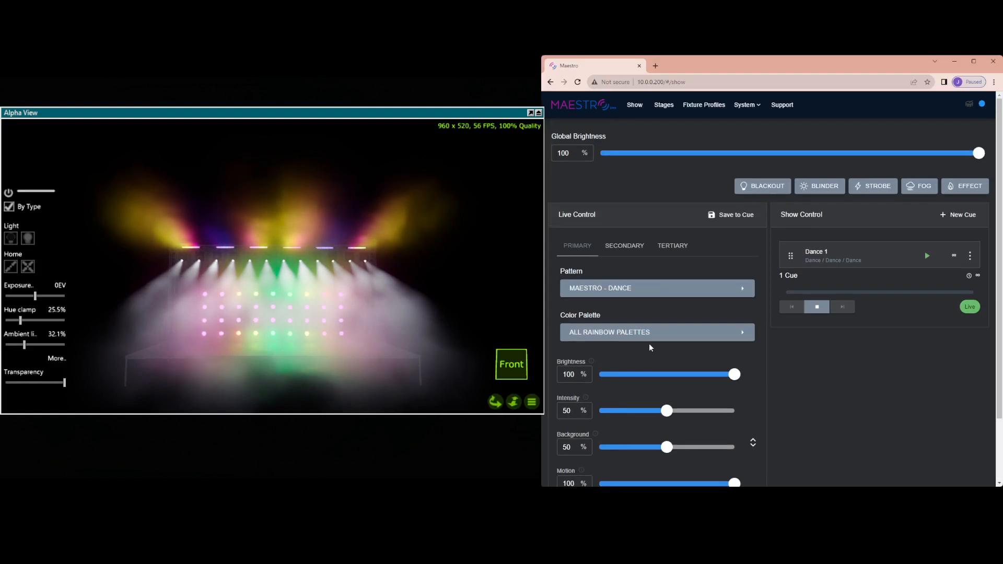
pyautogui.click(632, 249)
pyautogui.click(670, 247)
pyautogui.click(581, 249)
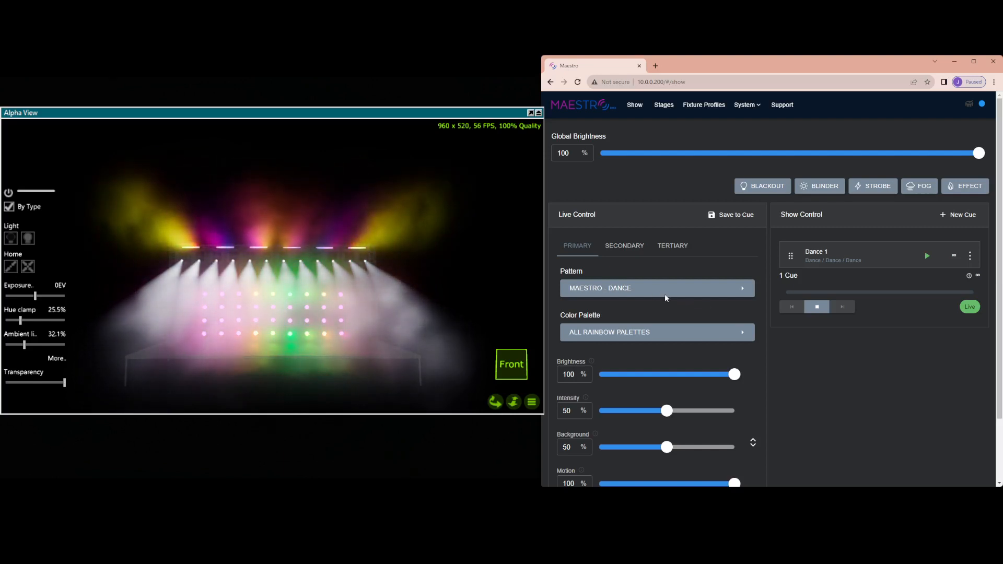
pyautogui.click(621, 247)
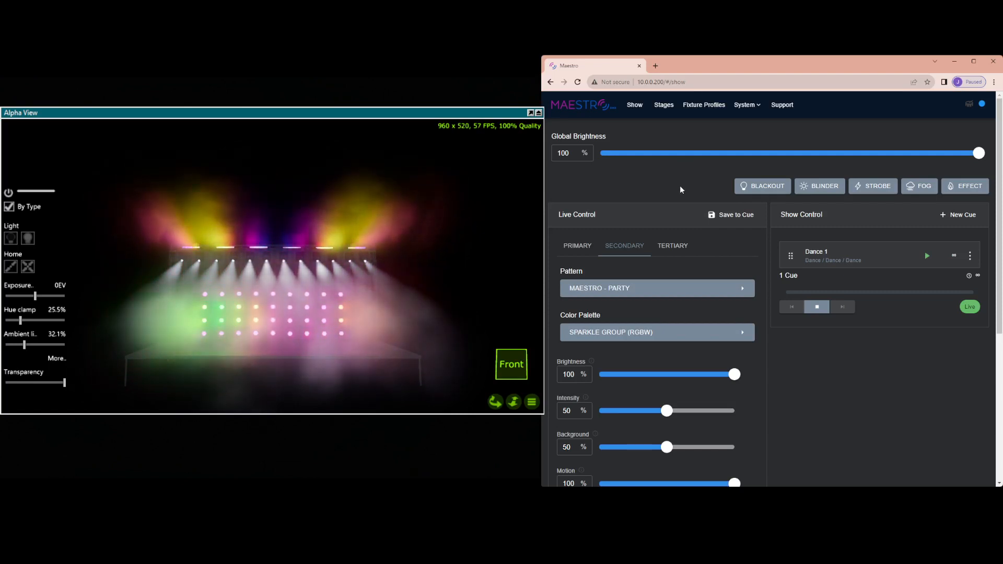
pyautogui.click(674, 245)
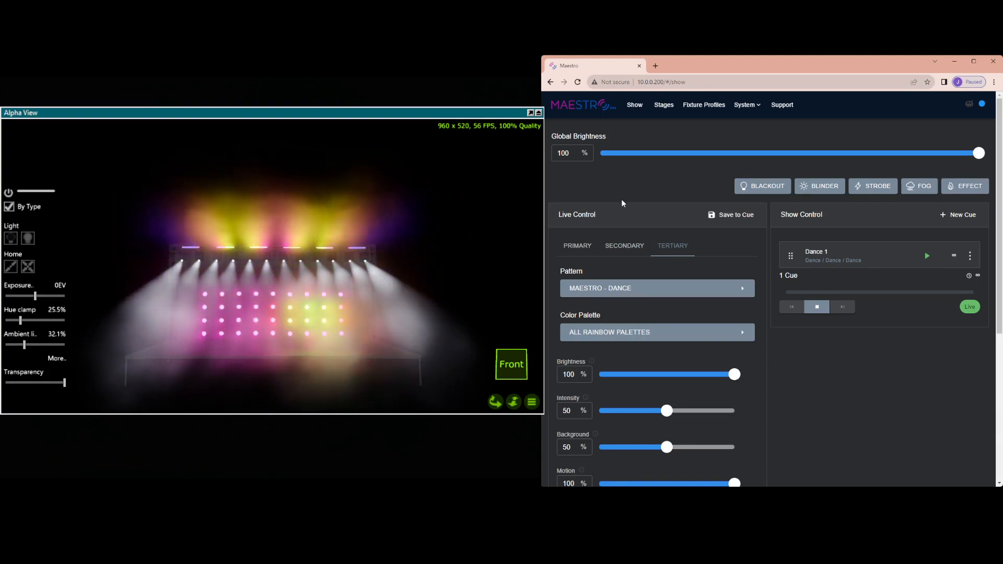
pyautogui.click(595, 244)
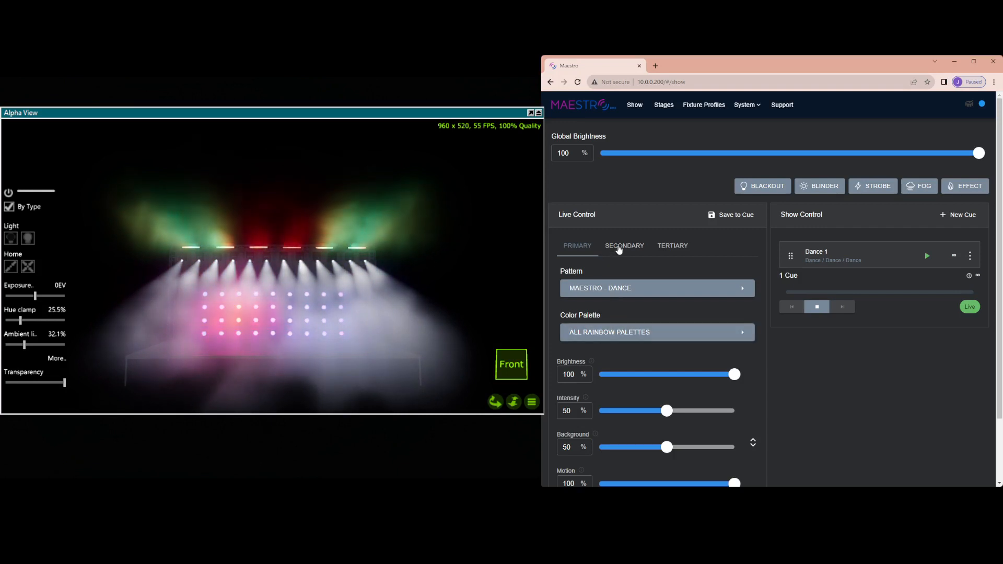
pyautogui.click(623, 246)
pyautogui.click(676, 250)
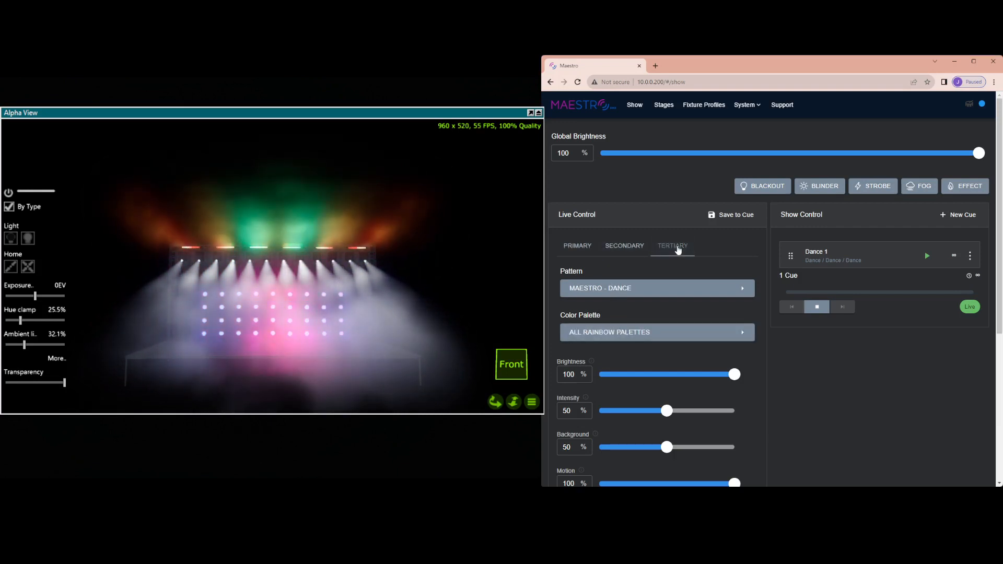
pyautogui.click(614, 247)
pyautogui.click(575, 246)
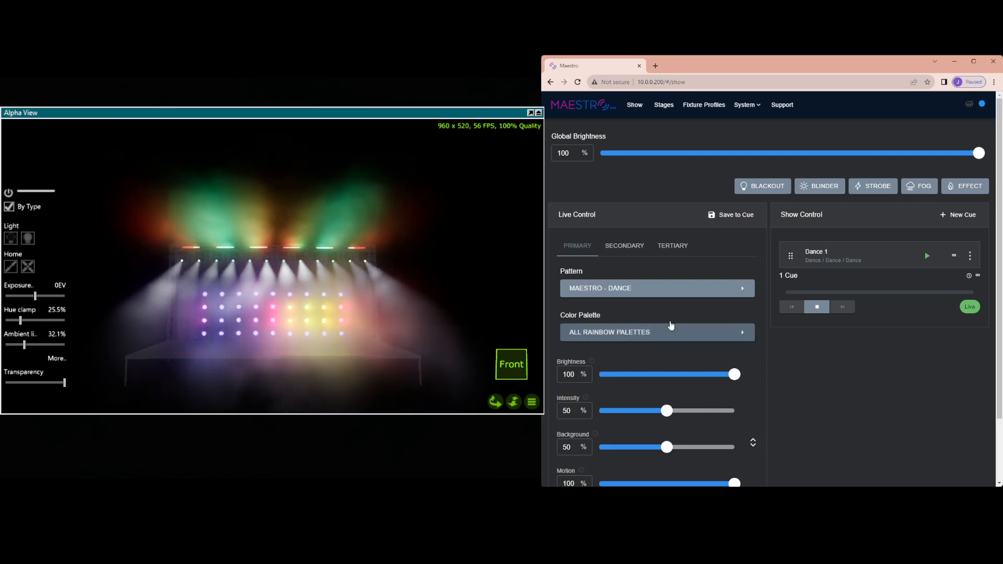
# Step: Look through the core and Maestro patterns for the primary group and apply the Mapping Test pattern
pyautogui.click(657, 288)
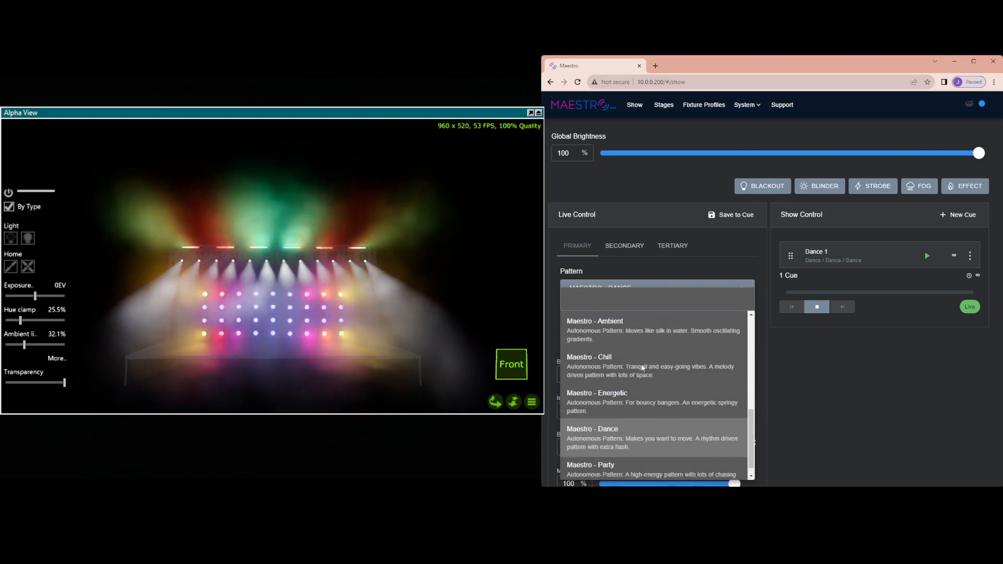
pyautogui.scroll(5, 641, 366)
pyautogui.scroll(-4, 610, 329)
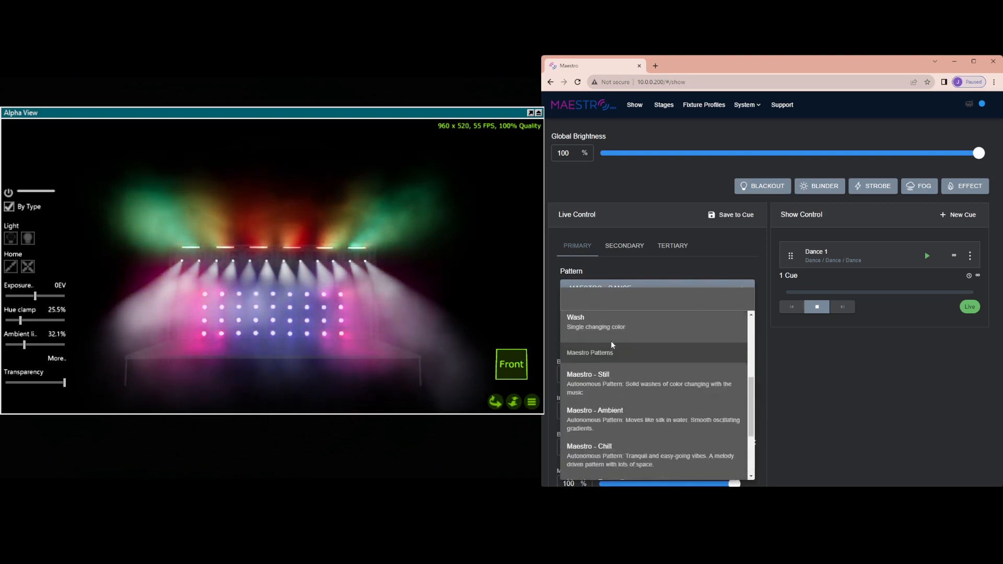
pyautogui.scroll(-2, 622, 386)
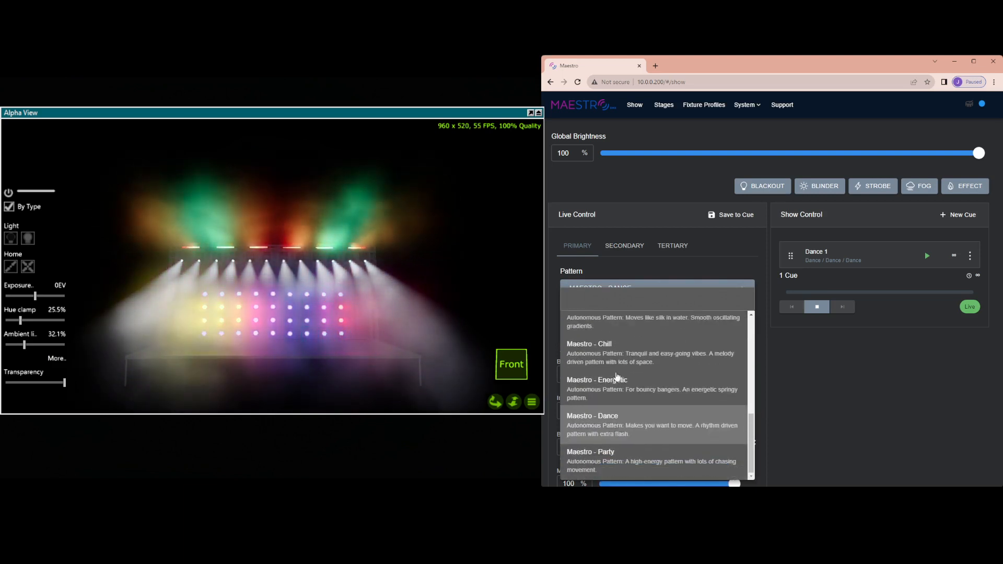
pyautogui.scroll(6, 647, 418)
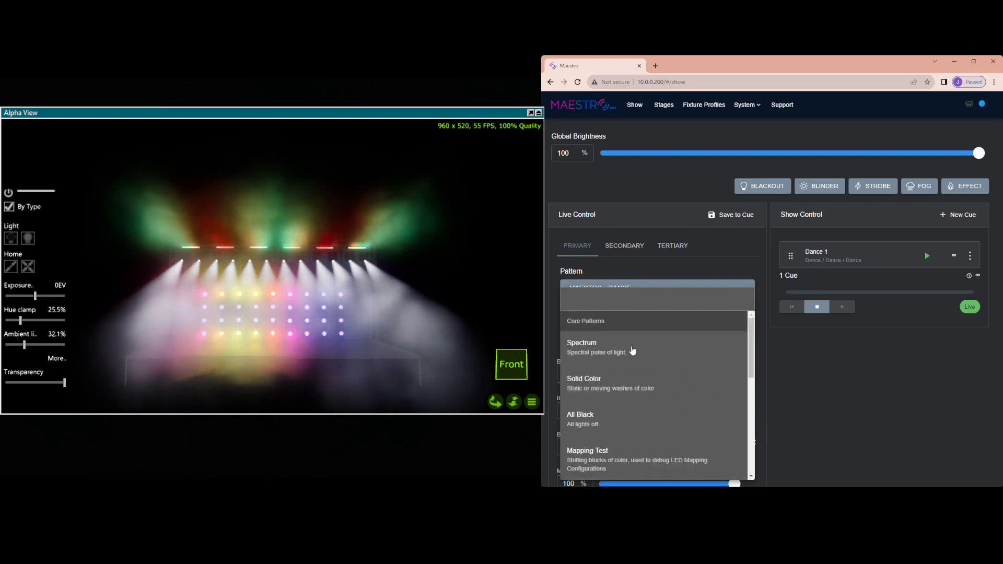
pyautogui.scroll(-2, 615, 366)
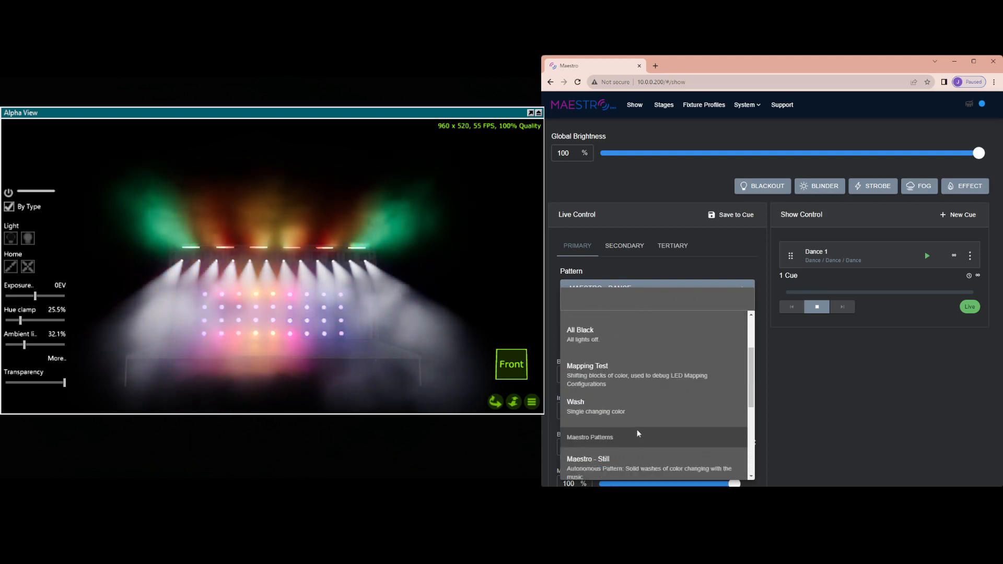
pyautogui.click(585, 371)
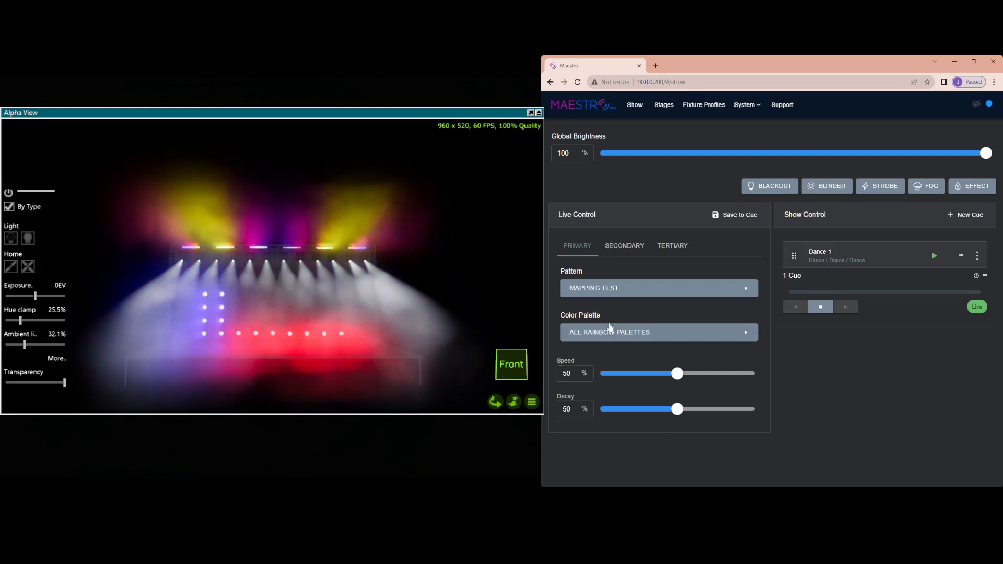
# Step: Set the primary group's pattern to Maestro - Dance
pyautogui.click(621, 291)
pyautogui.scroll(-5, 604, 428)
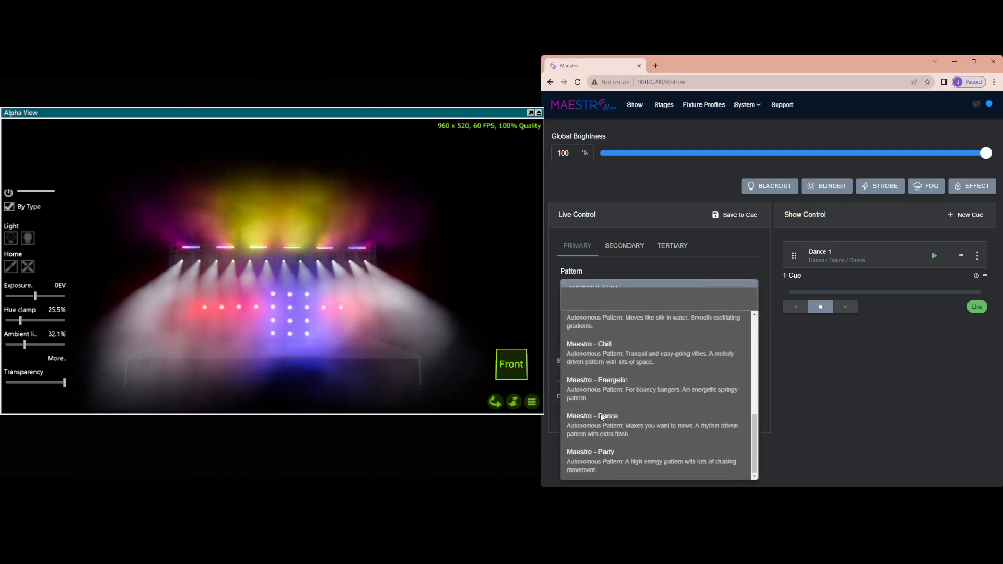
pyautogui.click(605, 424)
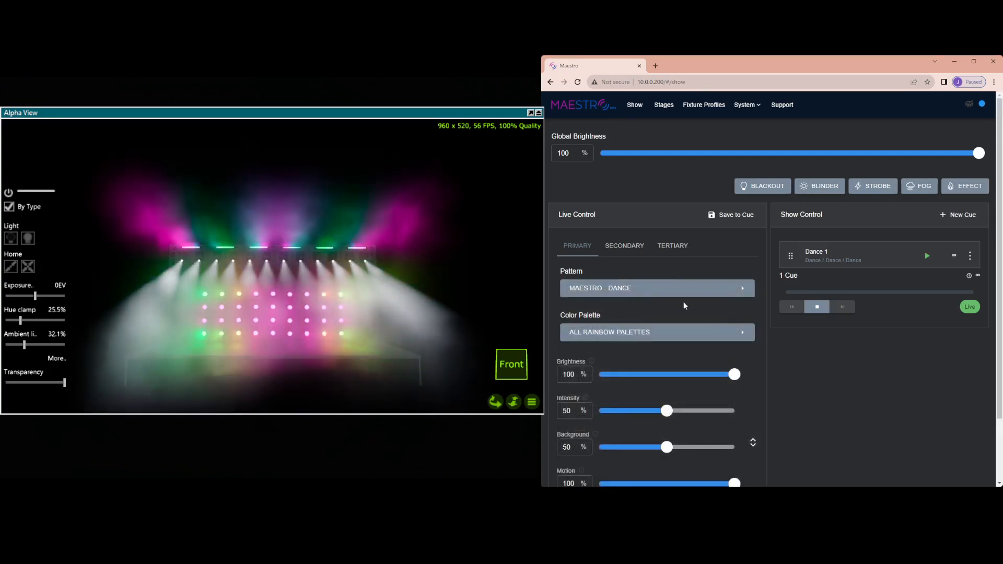
# Step: Look through the special, grouped and individual color palettes available for the primary group, keeping All Rainbow Palettes
pyautogui.click(623, 334)
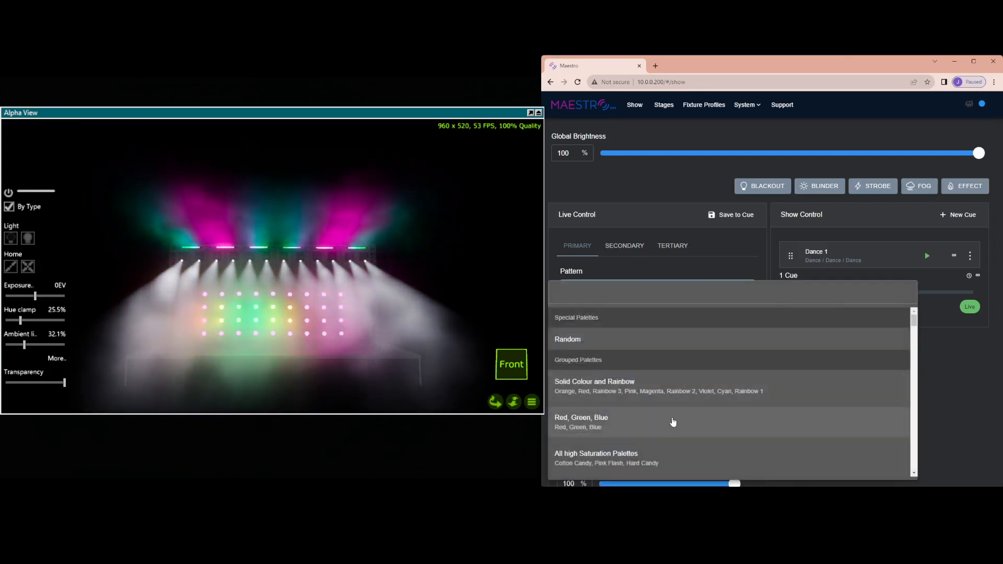
pyautogui.scroll(1, 612, 396)
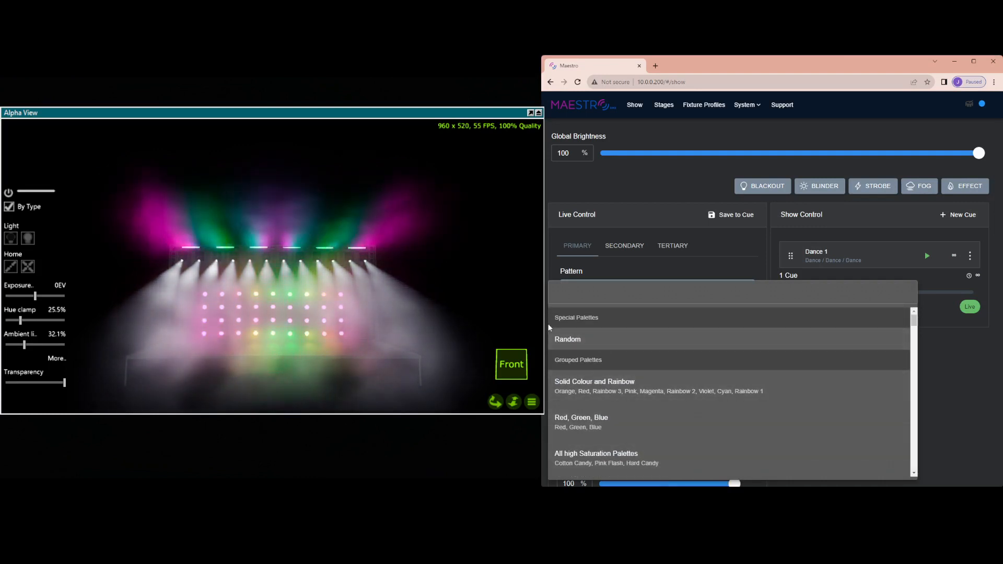
pyautogui.scroll(-2, 661, 338)
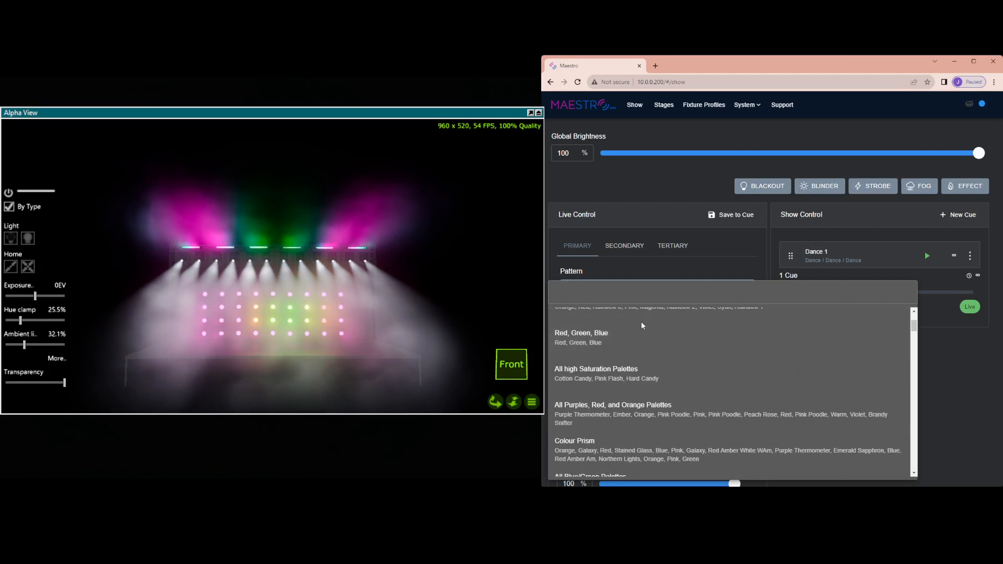
pyautogui.scroll(1, 643, 345)
pyautogui.scroll(-1, 635, 345)
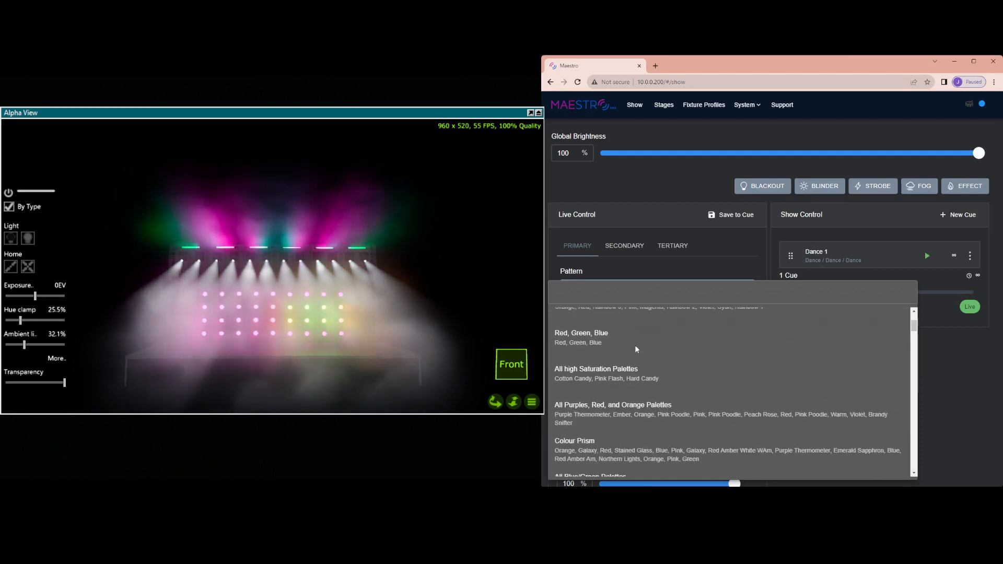
pyautogui.scroll(-10, 637, 352)
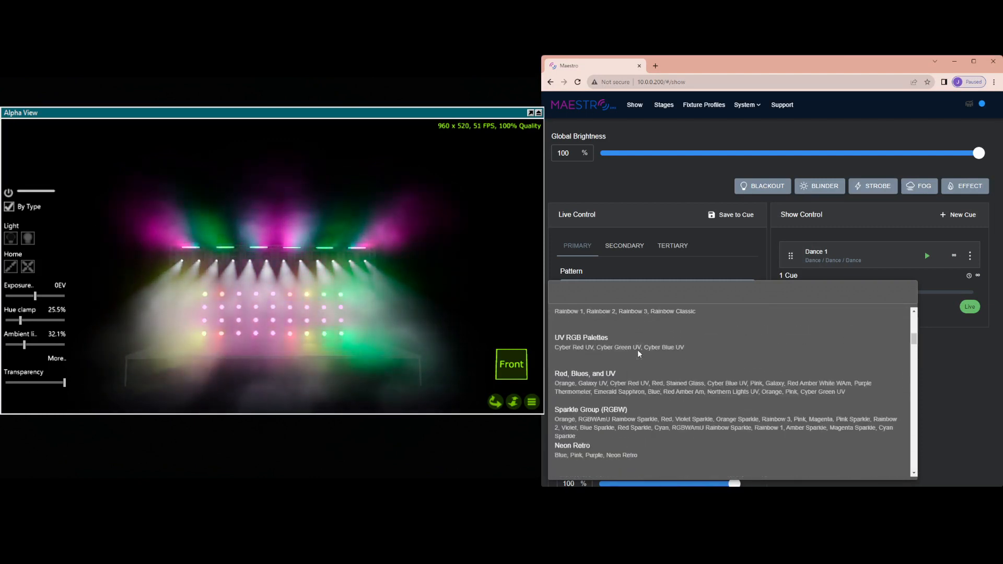
pyautogui.scroll(-4, 638, 354)
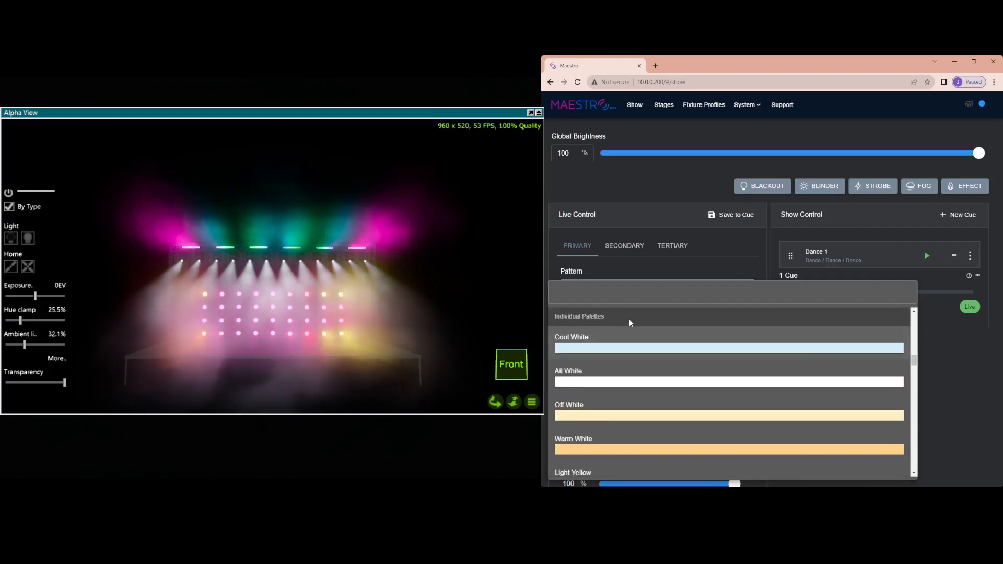
pyautogui.scroll(-10, 640, 361)
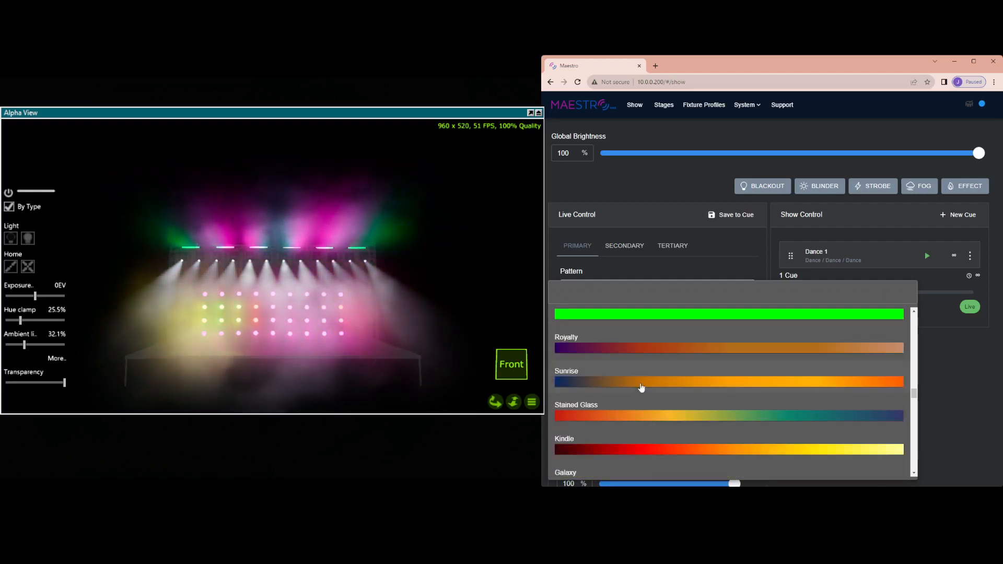
pyautogui.scroll(-5, 642, 387)
pyautogui.scroll(3, 645, 399)
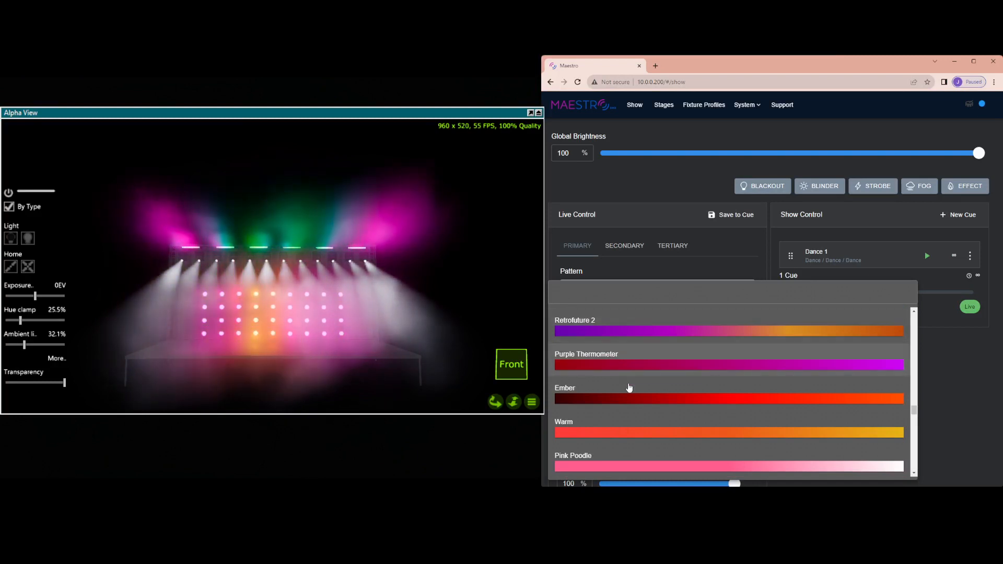
pyautogui.scroll(10, 731, 392)
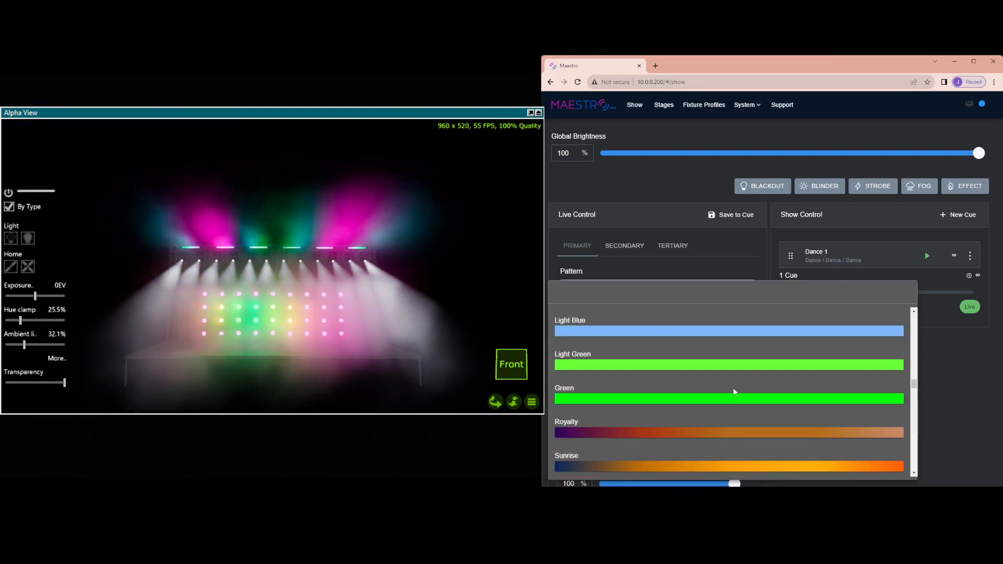
pyautogui.scroll(6, 738, 406)
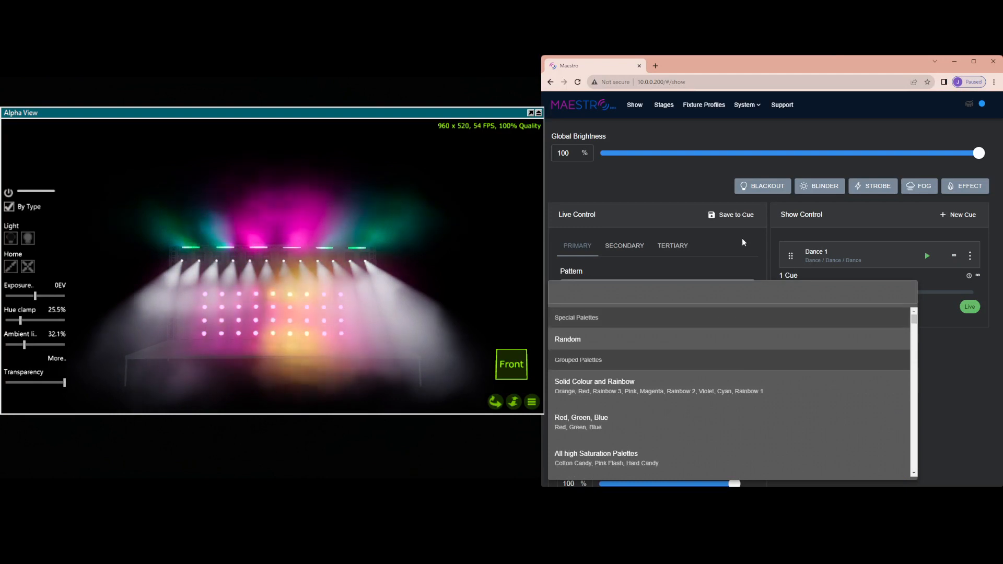
pyautogui.click(742, 237)
pyautogui.click(636, 250)
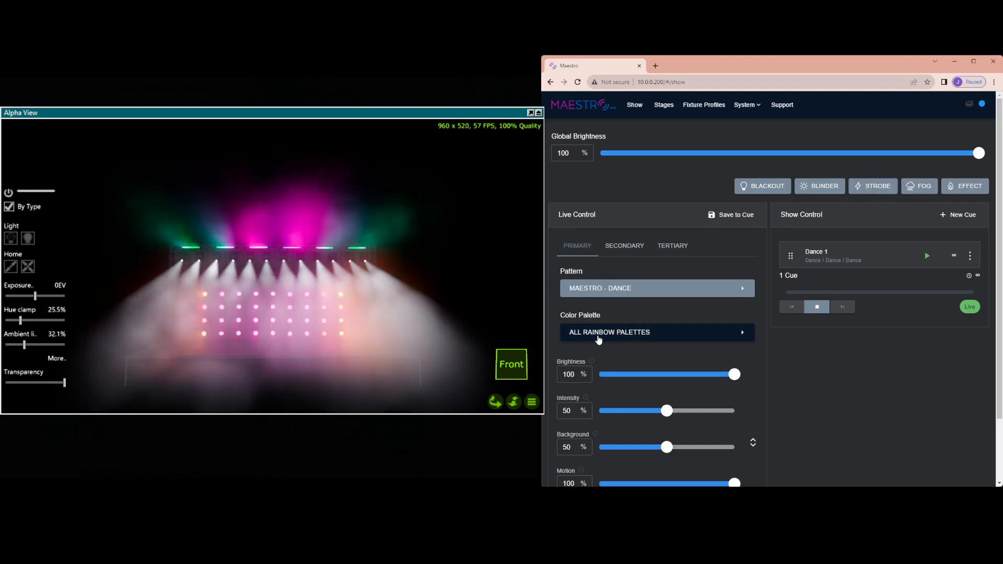
# Step: Lower the primary group's brightness to 0% and bring it back to 100%
pyautogui.scroll(-2, 669, 353)
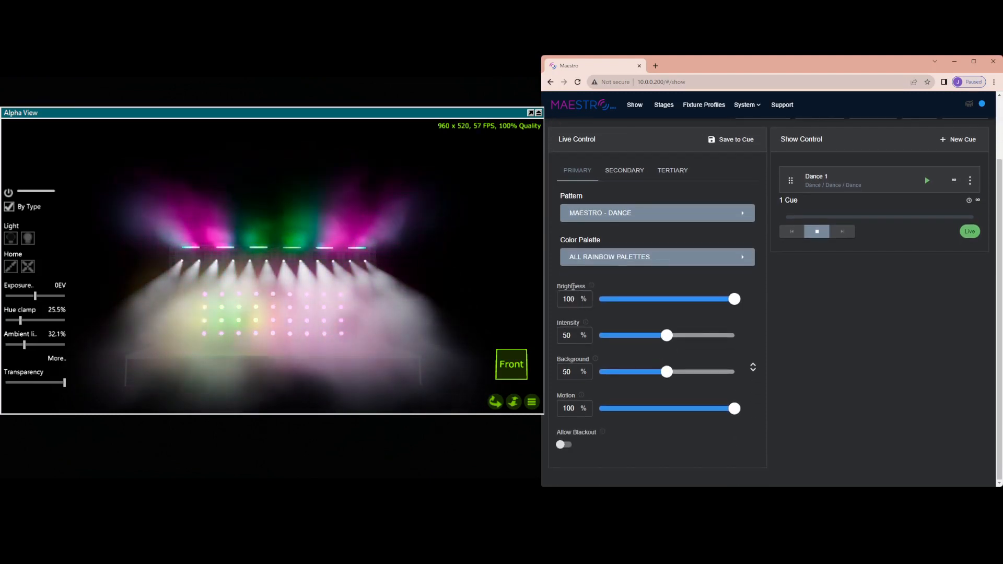
pyautogui.moveTo(734, 298)
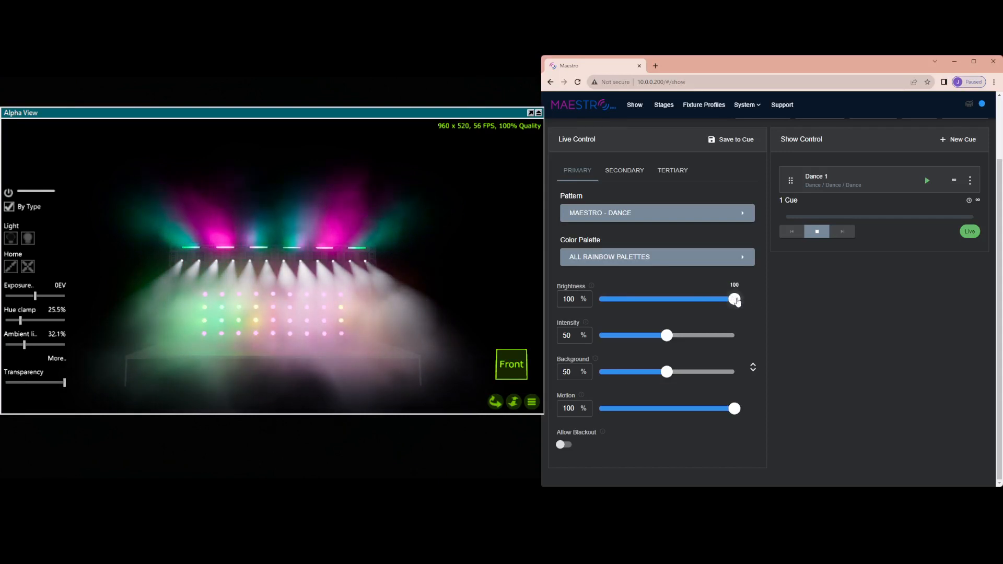
pyautogui.moveTo(736, 300); pyautogui.dragTo(593, 302)
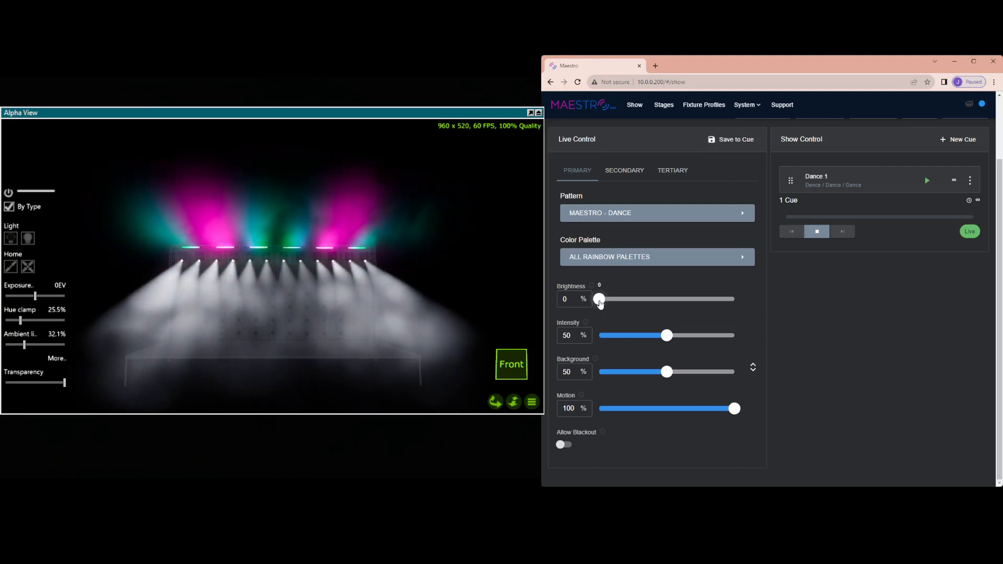
pyautogui.moveTo(601, 301); pyautogui.dragTo(734, 298)
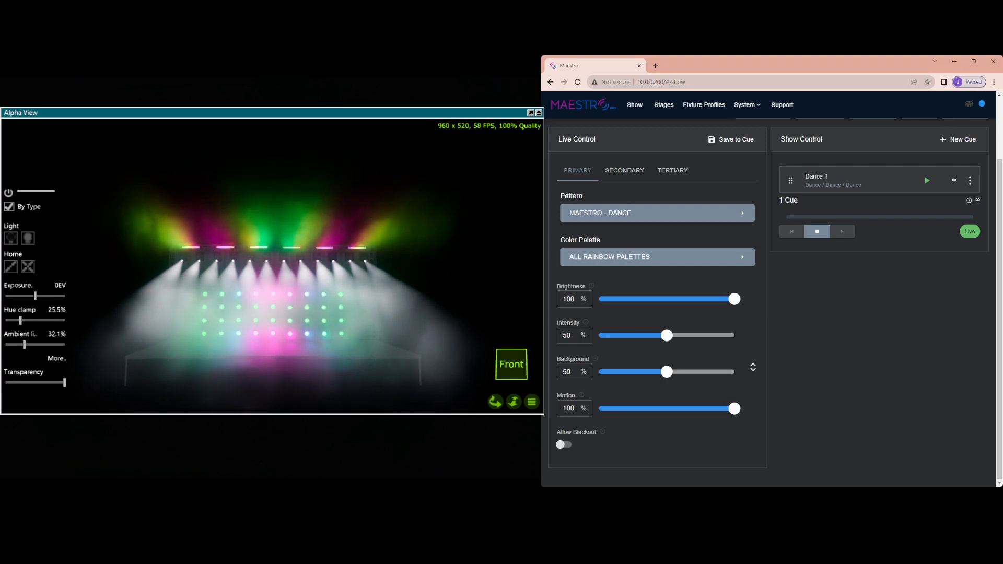
# Step: Raise the primary group's intensity to 100%, lower it fully, and return it to 50%
pyautogui.moveTo(666, 341)
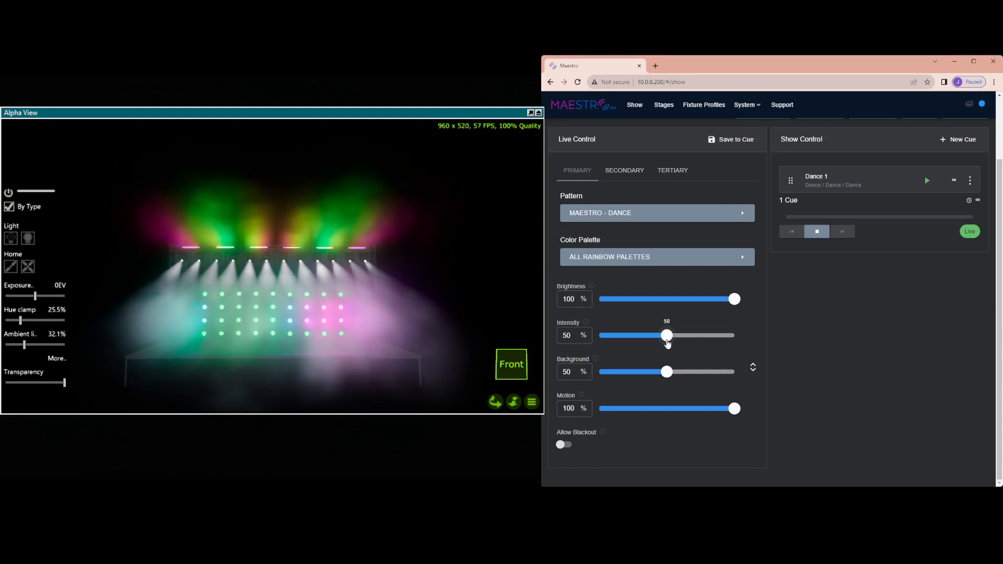
pyautogui.moveTo(667, 342); pyautogui.dragTo(736, 342)
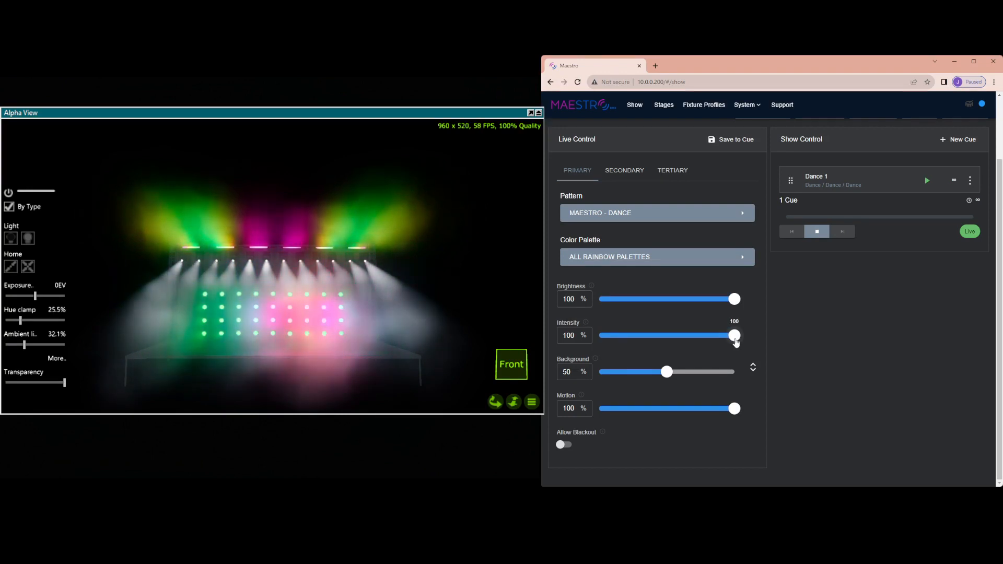
pyautogui.moveTo(725, 341); pyautogui.dragTo(573, 337)
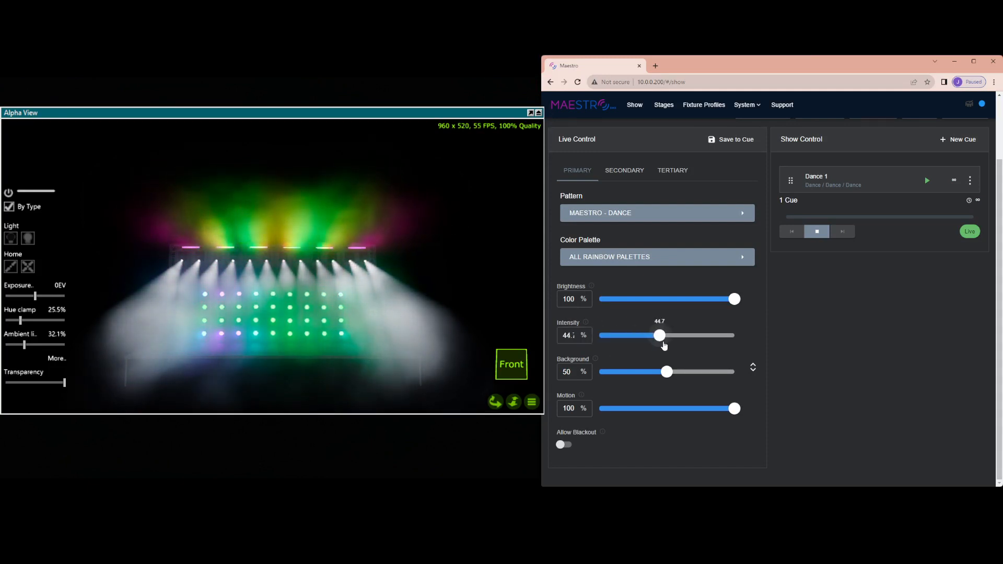
pyautogui.moveTo(669, 346); pyautogui.dragTo(668, 345)
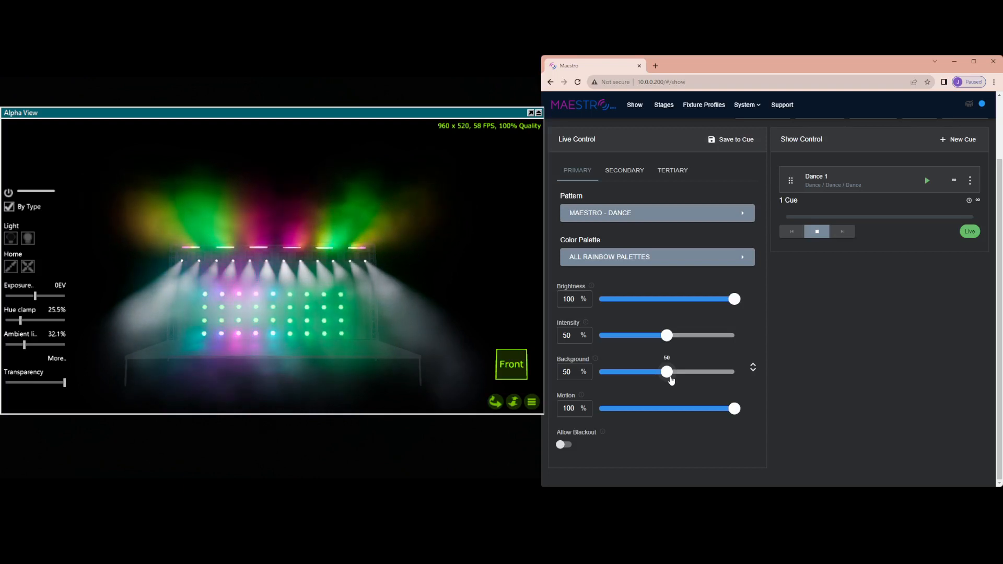
# Step: Raise the primary group's background level to 100%, lower it to 0%, and return it to 50%
pyautogui.moveTo(671, 383); pyautogui.dragTo(743, 377)
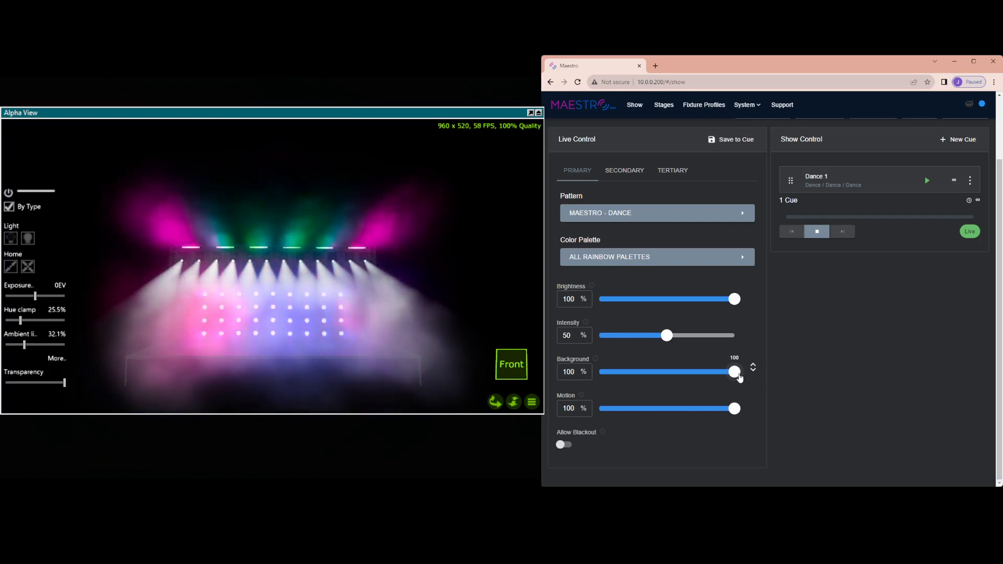
pyautogui.moveTo(740, 376); pyautogui.dragTo(594, 377)
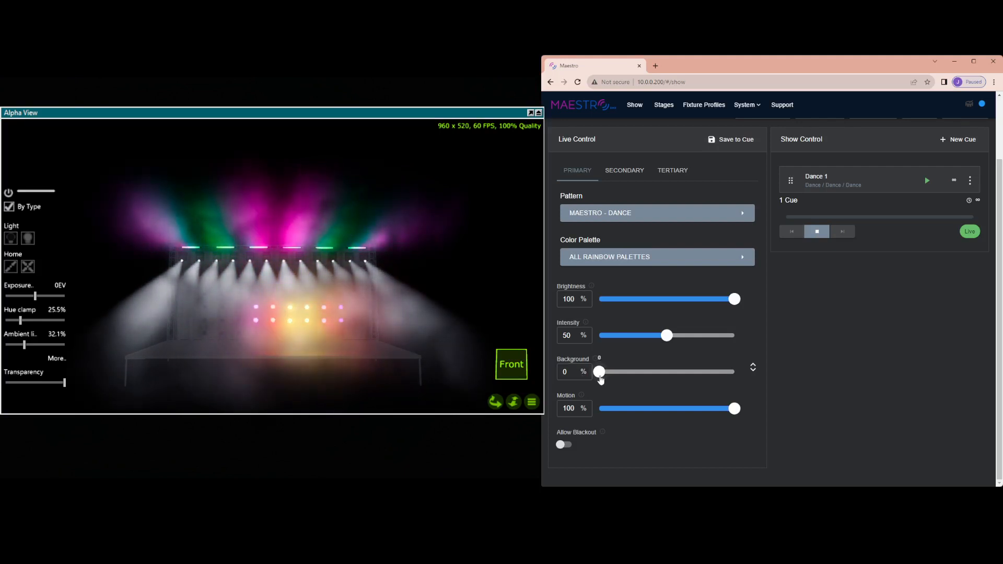
pyautogui.moveTo(599, 371); pyautogui.dragTo(668, 380)
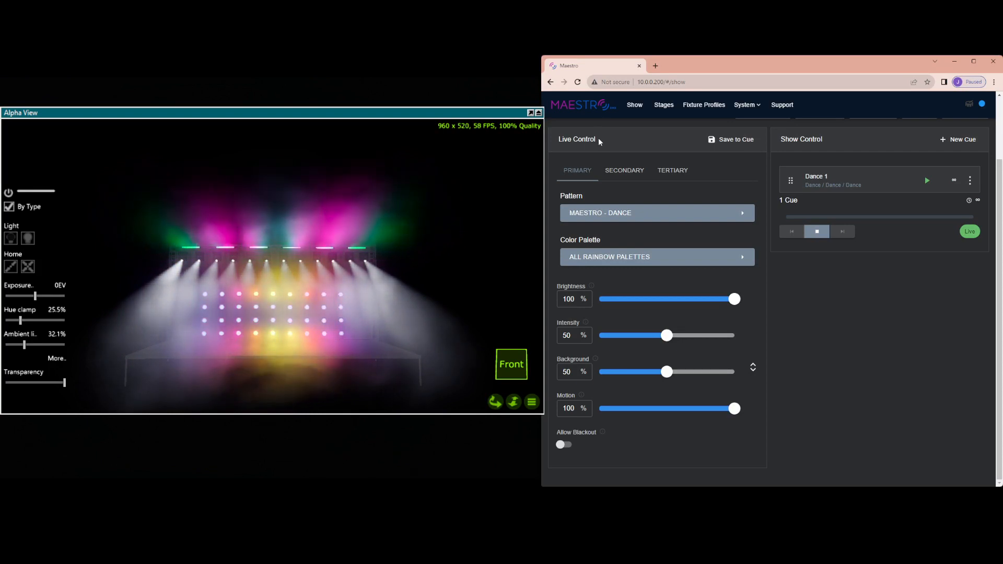
# Step: Check the secondary group's pattern, palette and slider settings and return to the primary group
pyautogui.click(618, 173)
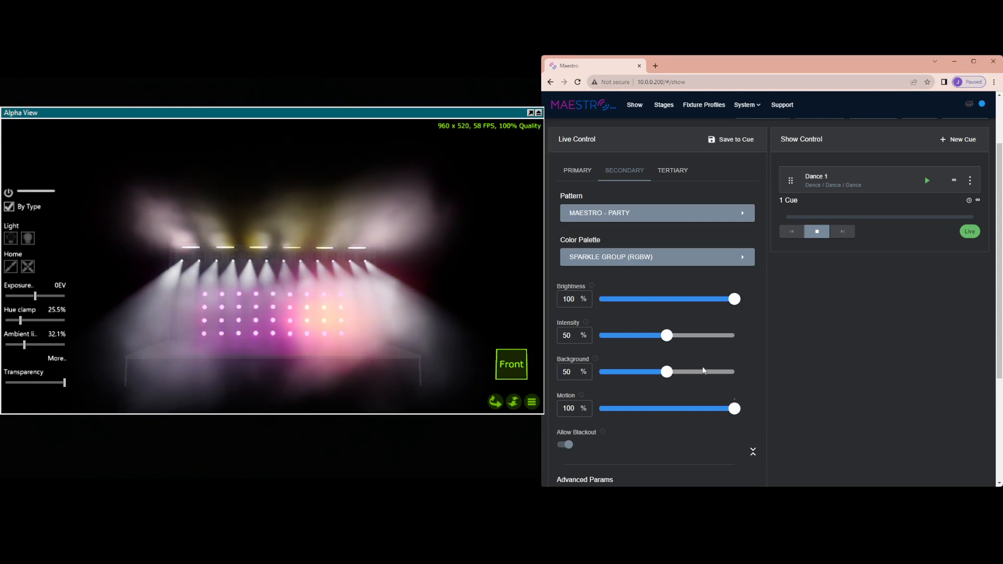
pyautogui.click(579, 179)
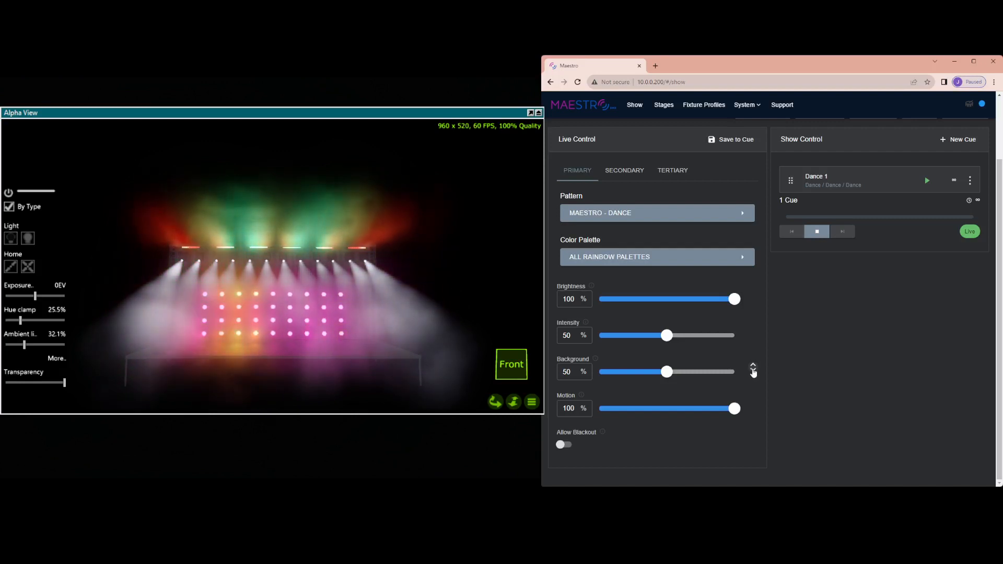
# Step: Expand the primary group's advanced parameters, lower Speed to 0%, and set it to 50%
pyautogui.click(753, 370)
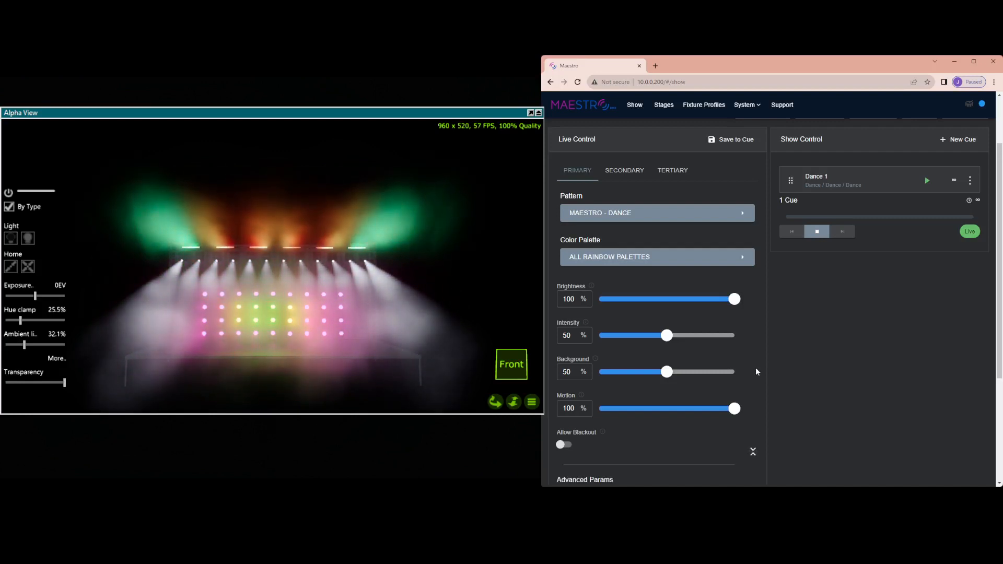
pyautogui.scroll(-3, 756, 371)
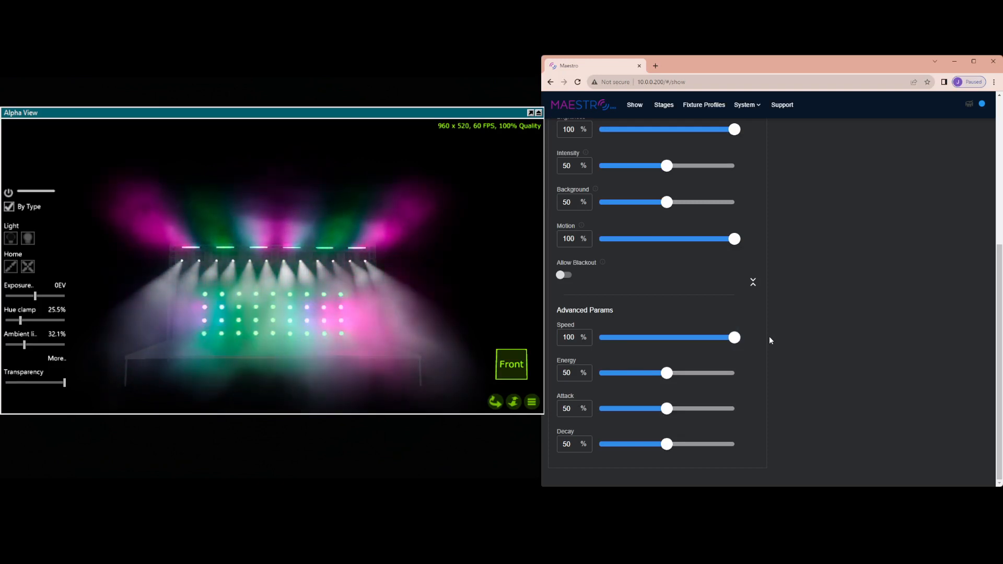
pyautogui.moveTo(737, 346); pyautogui.dragTo(598, 339)
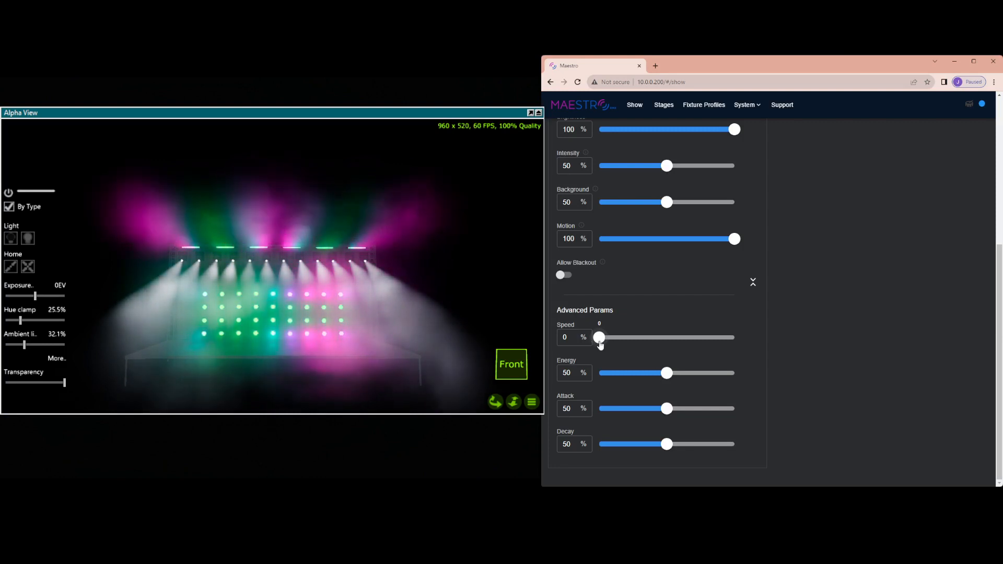
pyautogui.moveTo(601, 344); pyautogui.dragTo(672, 341)
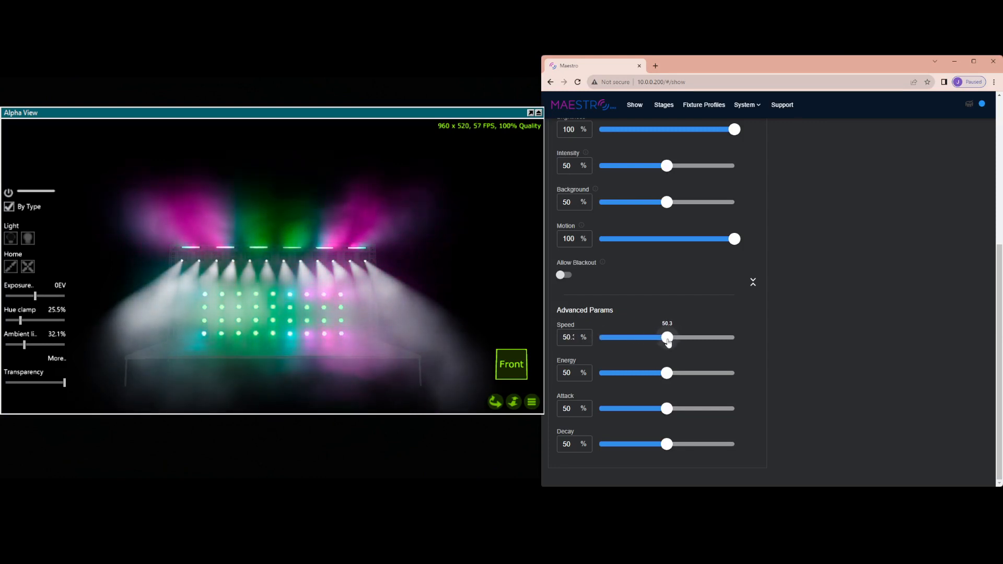
pyautogui.moveTo(667, 377)
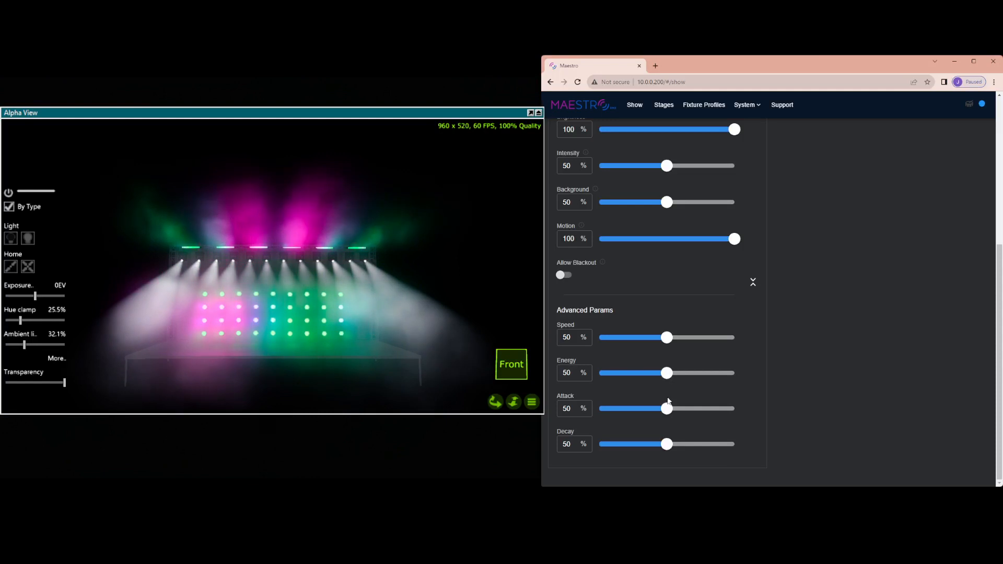
pyautogui.moveTo(668, 410)
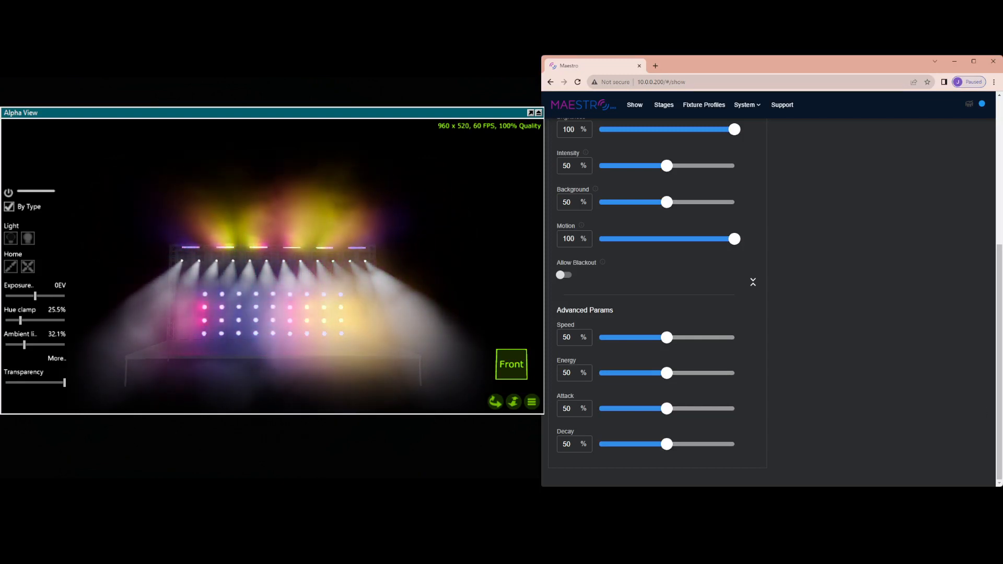
# Step: Set the primary group's background level to 0% and its advanced Energy parameter to 0%
pyautogui.scroll(5, 863, 307)
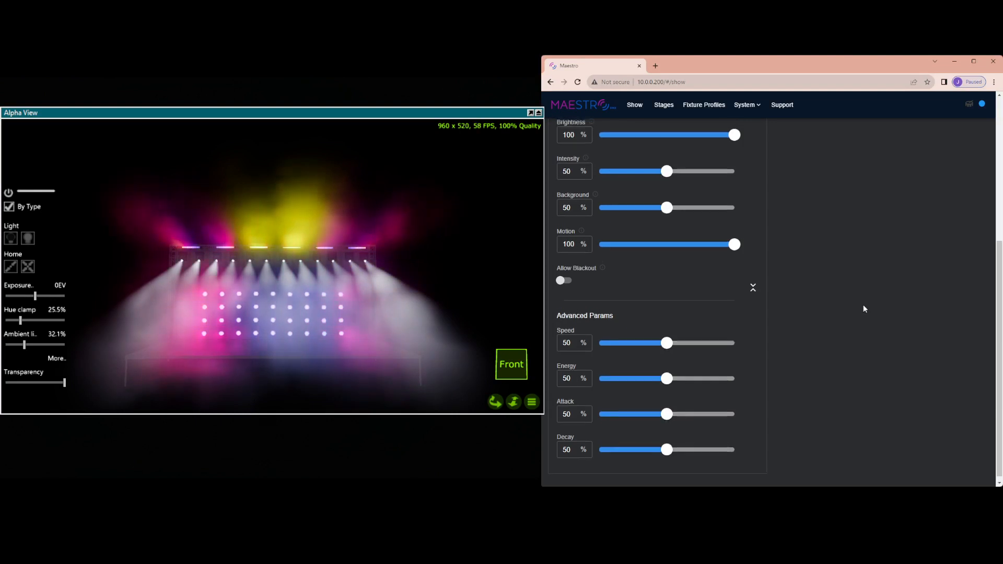
pyautogui.scroll(-3, 863, 305)
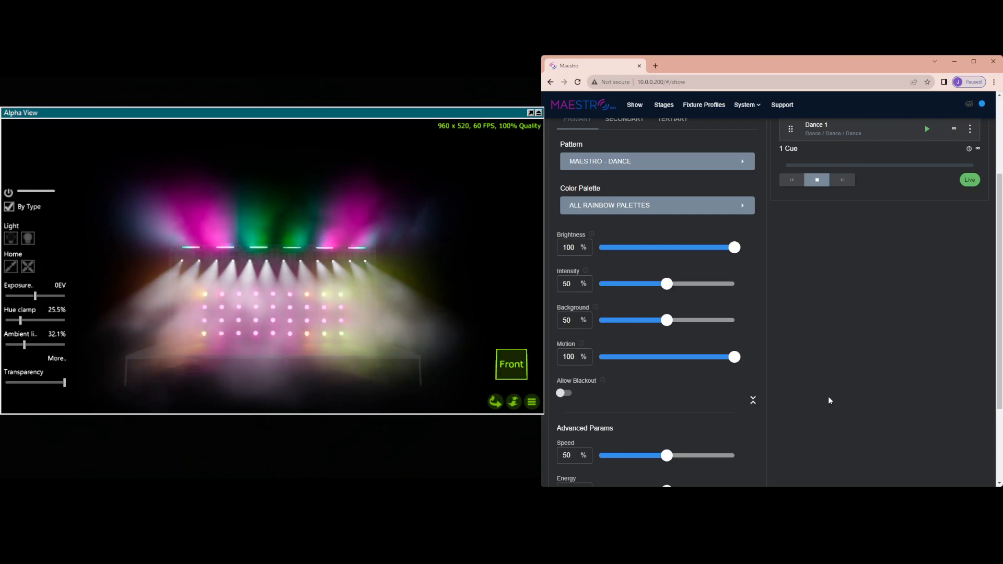
pyautogui.moveTo(666, 320); pyautogui.dragTo(595, 322)
pyautogui.scroll(-3, 637, 370)
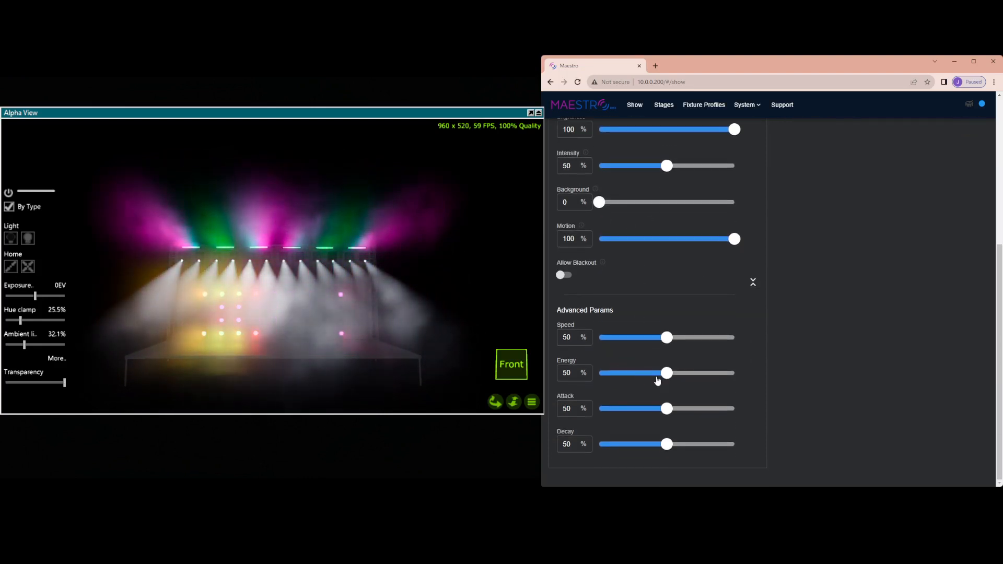
pyautogui.moveTo(666, 373); pyautogui.dragTo(596, 373)
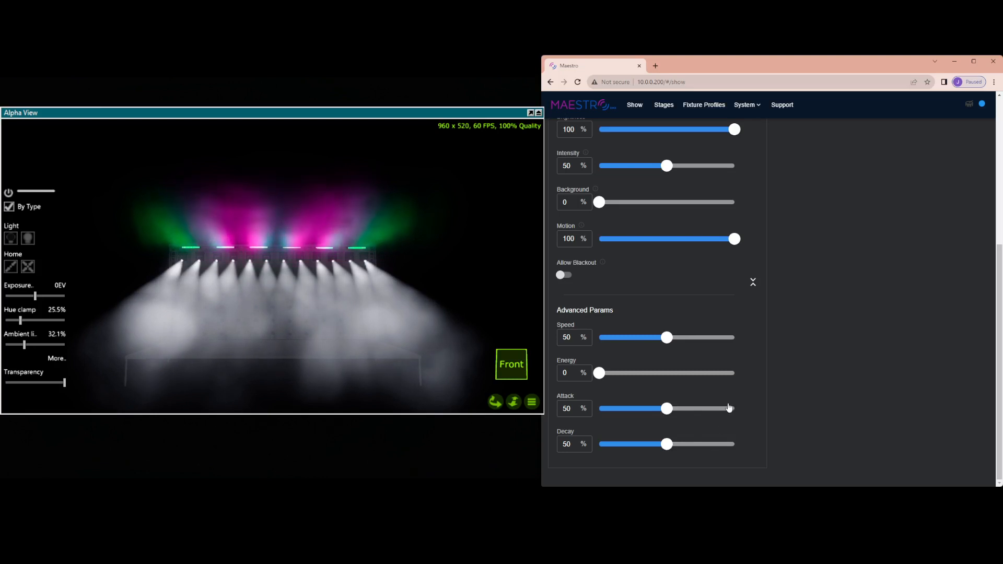
pyautogui.scroll(3, 726, 397)
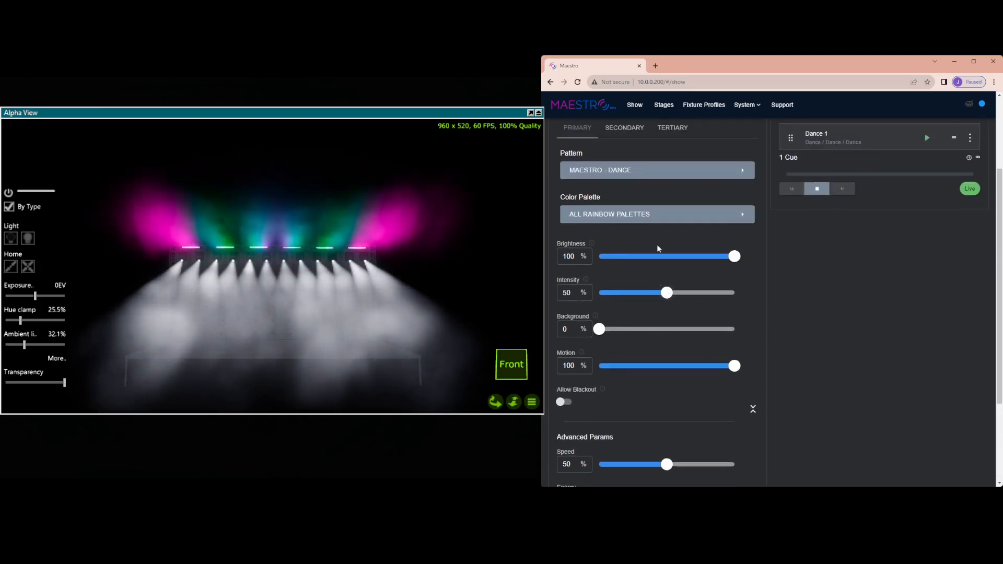
# Step: Set the primary group's background level to about 50%
pyautogui.scroll(3, 643, 243)
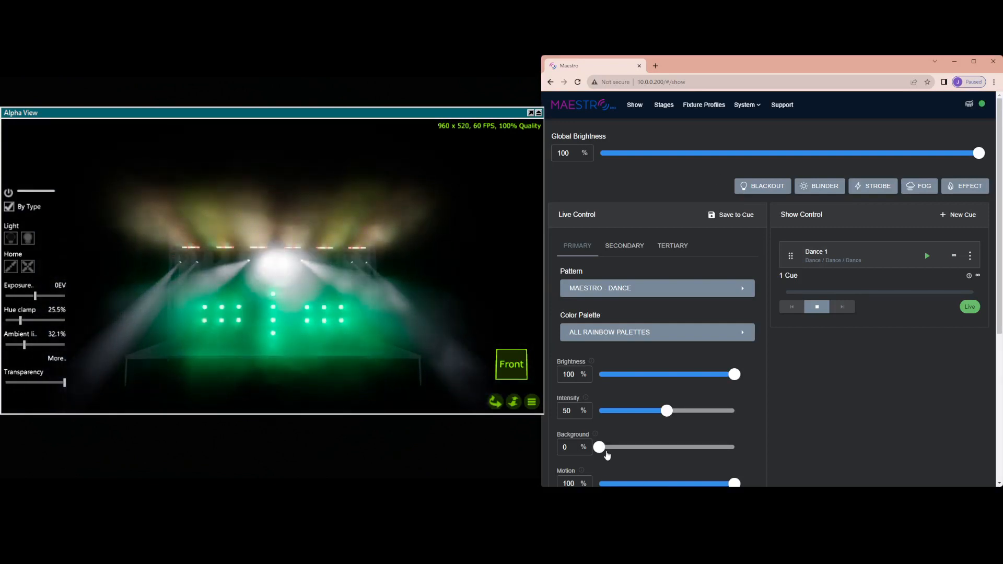
pyautogui.moveTo(602, 451); pyautogui.dragTo(669, 452)
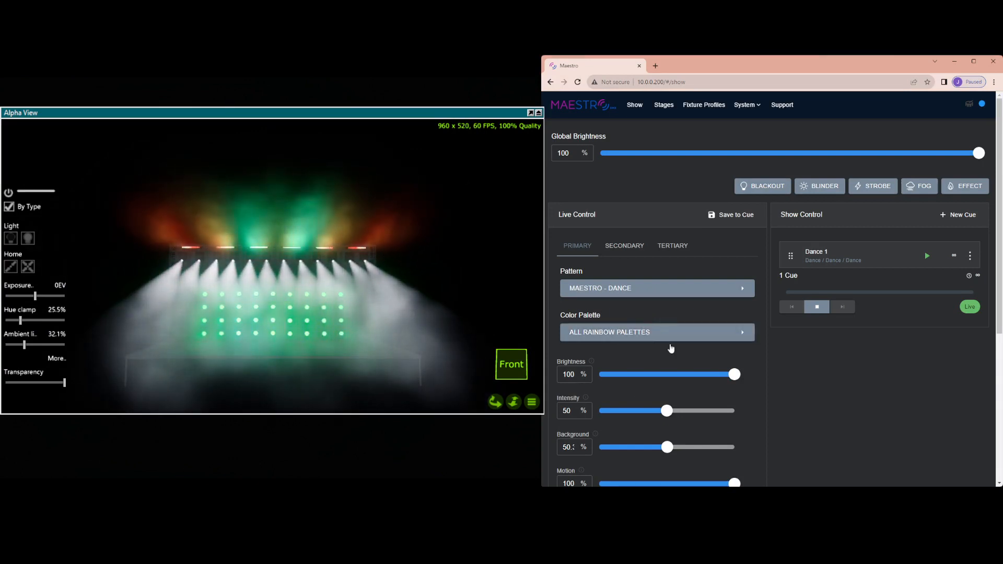
# Step: Set the tertiary group's background level to 0% and its advanced Energy parameter to 0%
pyautogui.click(674, 253)
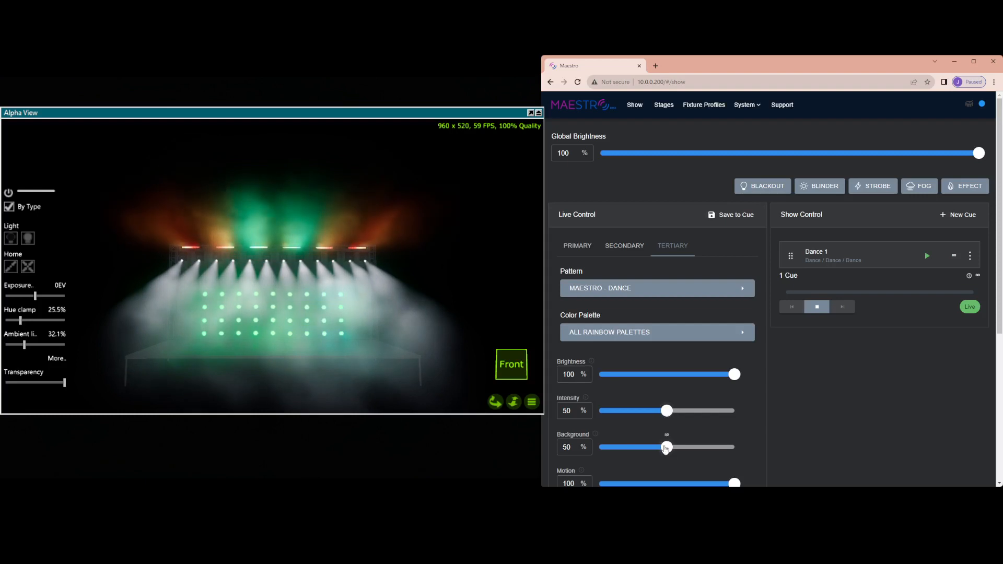
pyautogui.moveTo(666, 447); pyautogui.dragTo(599, 447)
pyautogui.scroll(-5, 831, 437)
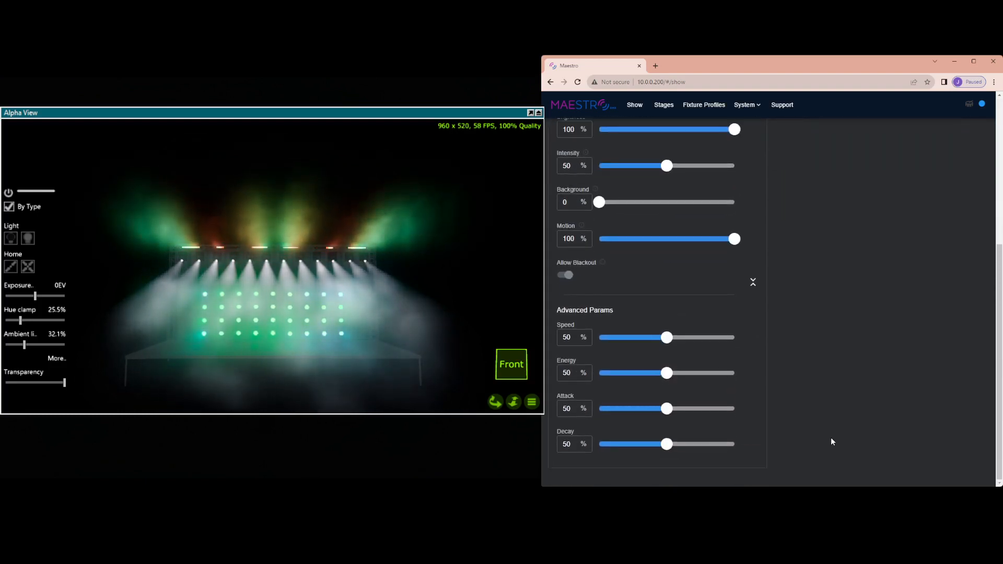
pyautogui.moveTo(667, 373); pyautogui.dragTo(599, 373)
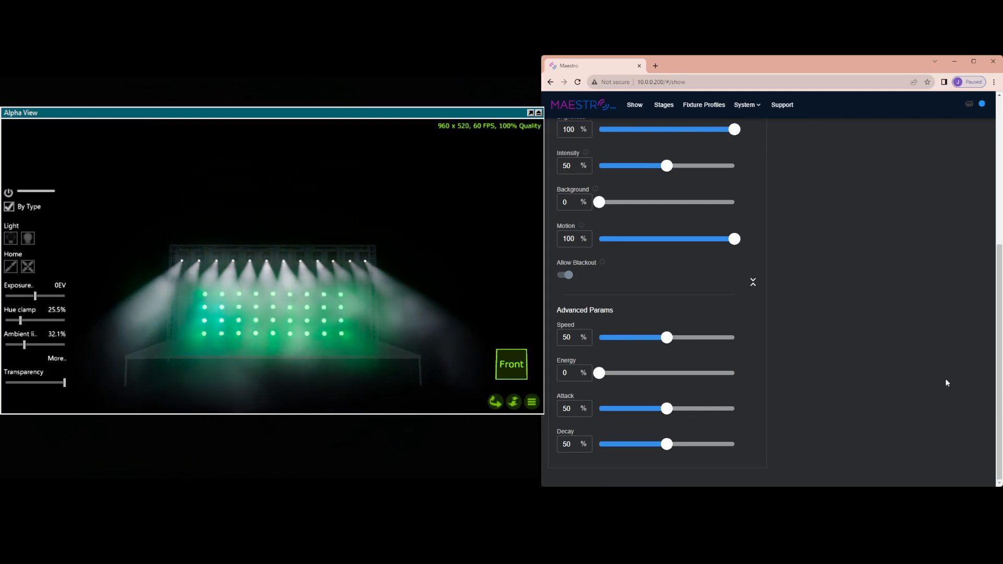
# Step: Return to the primary group and set its advanced Energy parameter to 50%
pyautogui.scroll(2, 945, 384)
pyautogui.scroll(3, 945, 389)
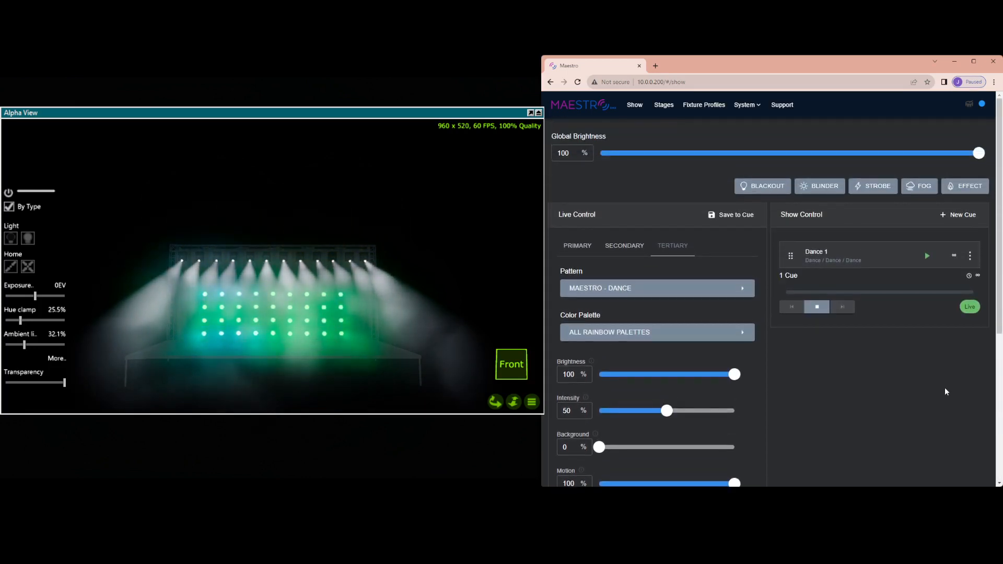
pyautogui.click(570, 248)
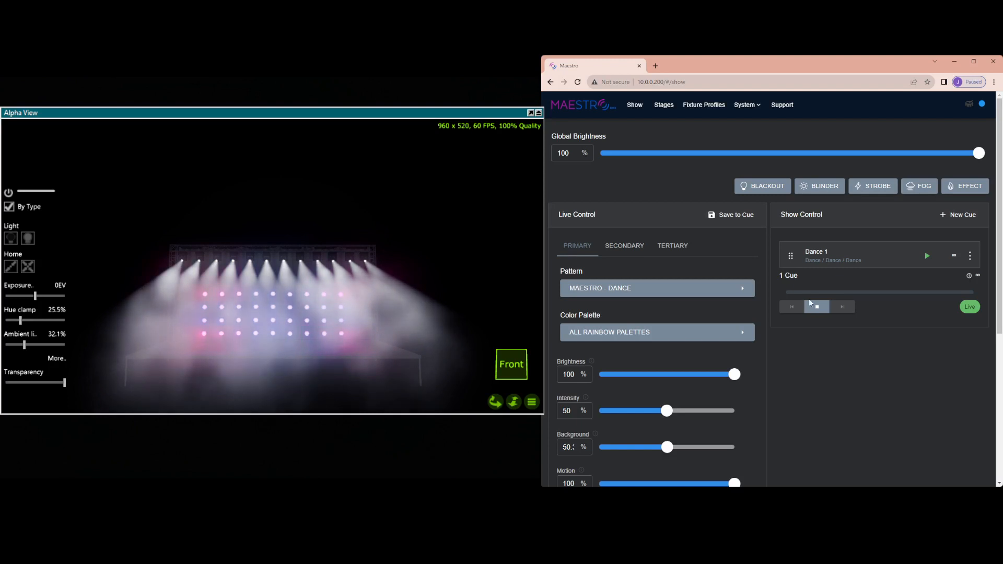
pyautogui.scroll(-5, 837, 393)
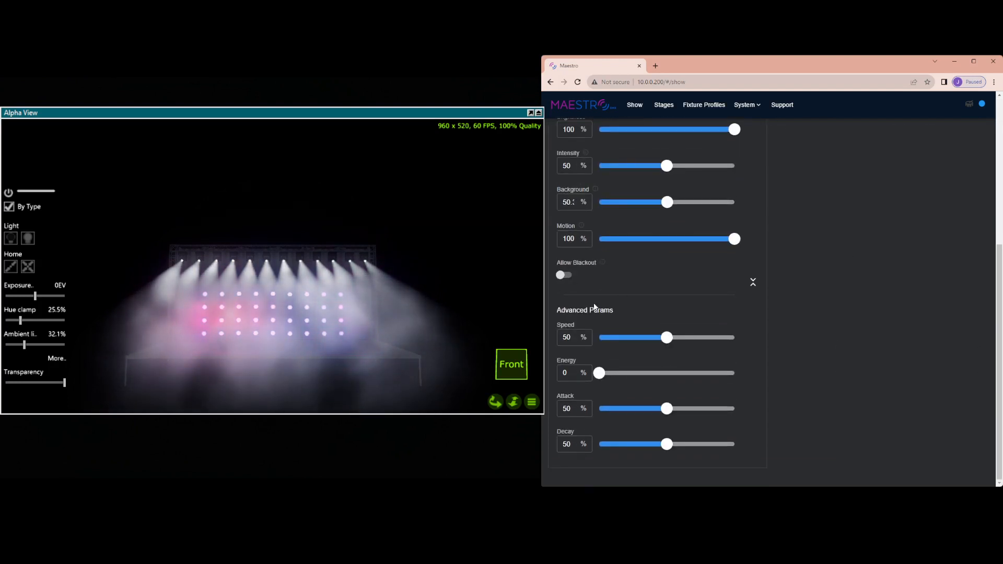
pyautogui.moveTo(602, 382); pyautogui.dragTo(666, 383)
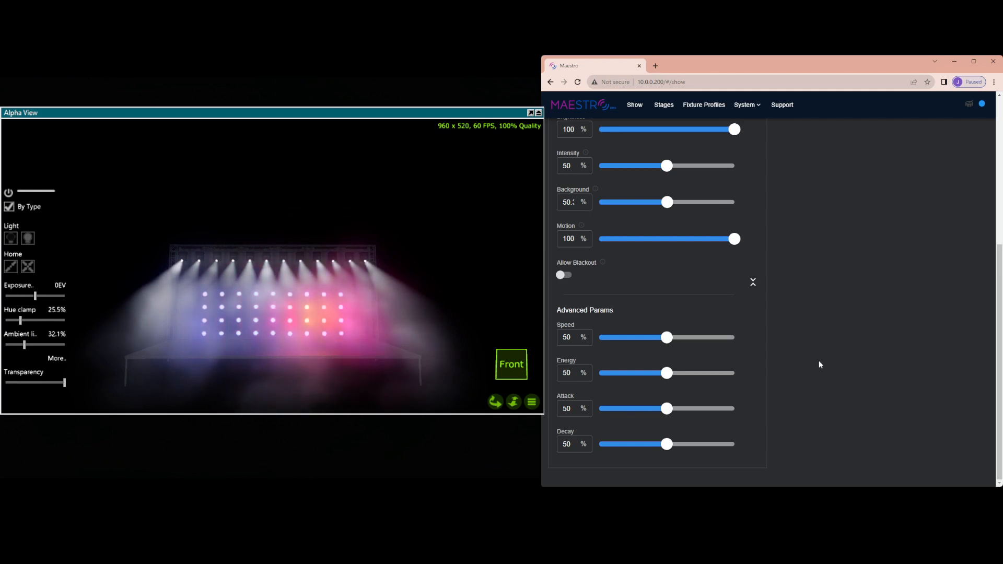
# Step: Examine the primary and tertiary groups' level sliders, Allow Blackout setting and advanced parameters
pyautogui.scroll(1, 819, 361)
pyautogui.scroll(3, 823, 365)
pyautogui.scroll(-2, 924, 252)
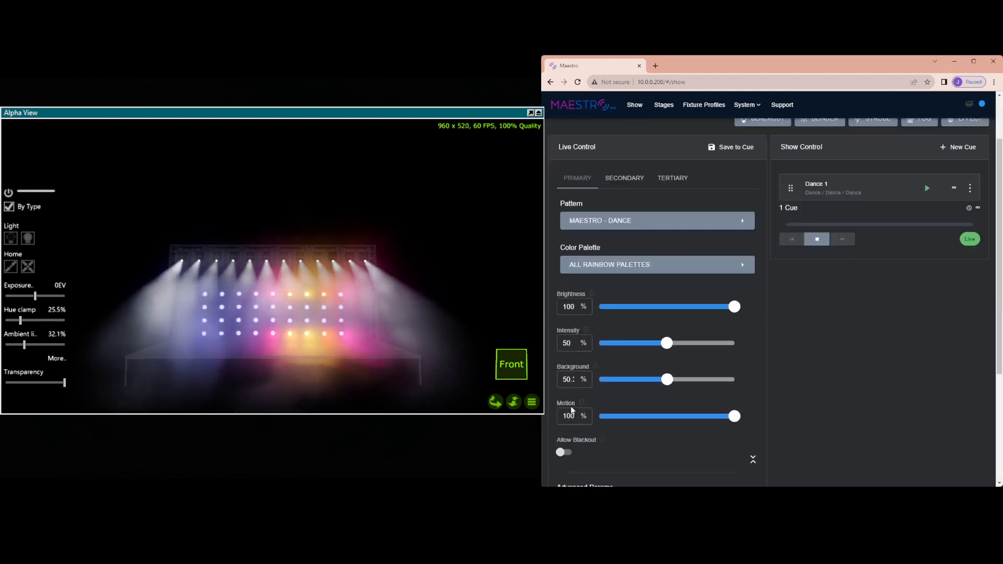
pyautogui.scroll(3, 601, 259)
pyautogui.click(620, 246)
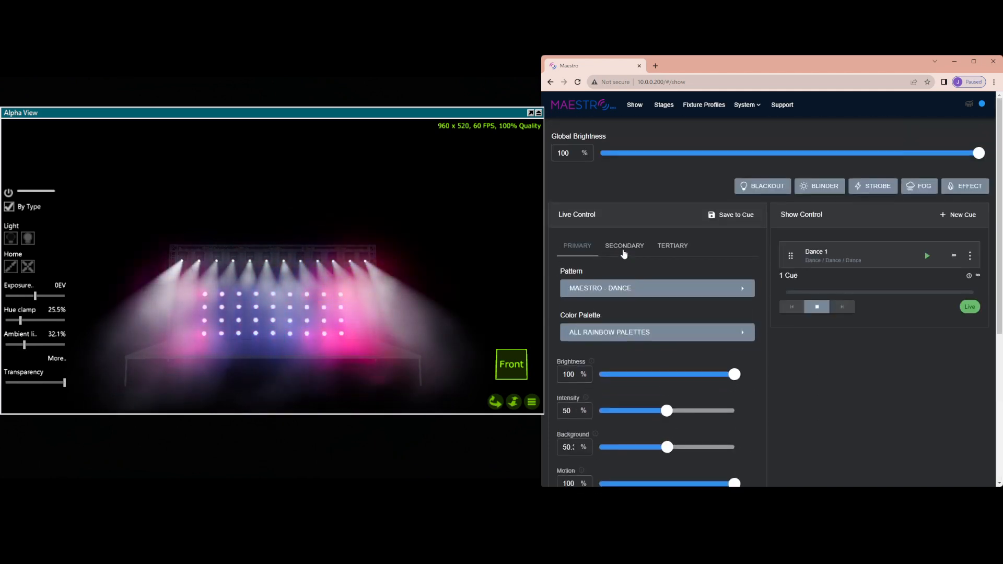
pyautogui.click(671, 245)
pyautogui.scroll(-2, 679, 293)
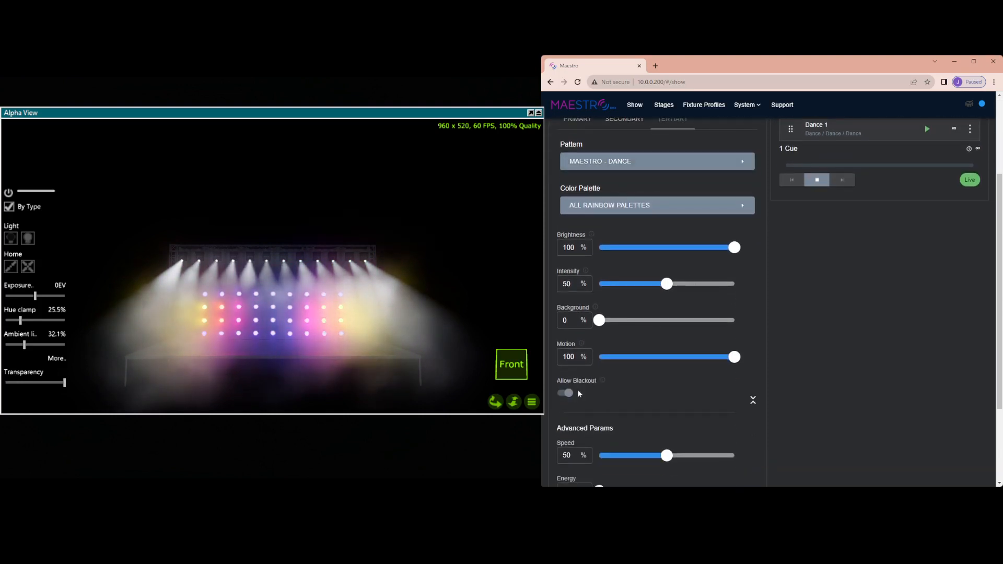
pyautogui.click(565, 351)
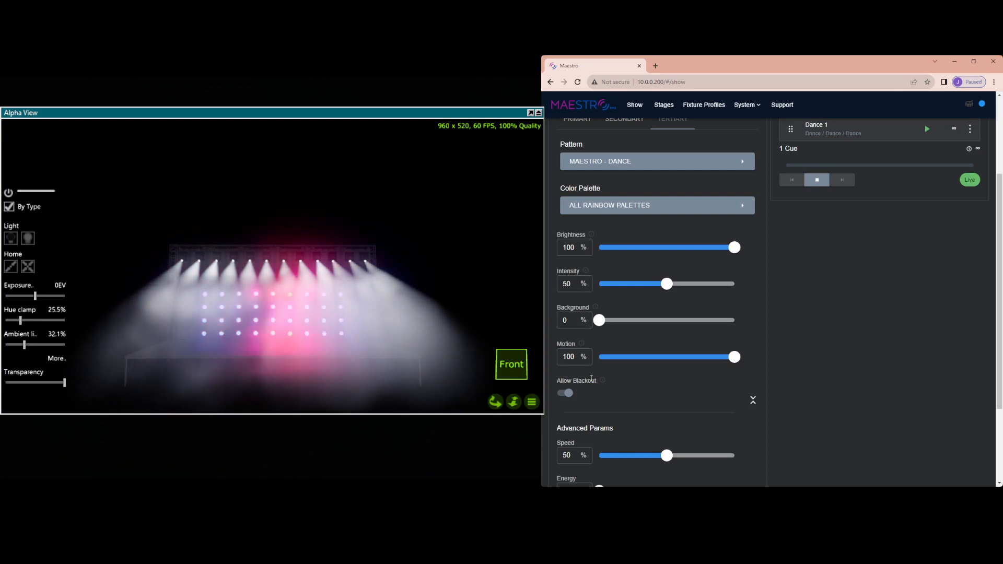
pyautogui.scroll(-3, 754, 427)
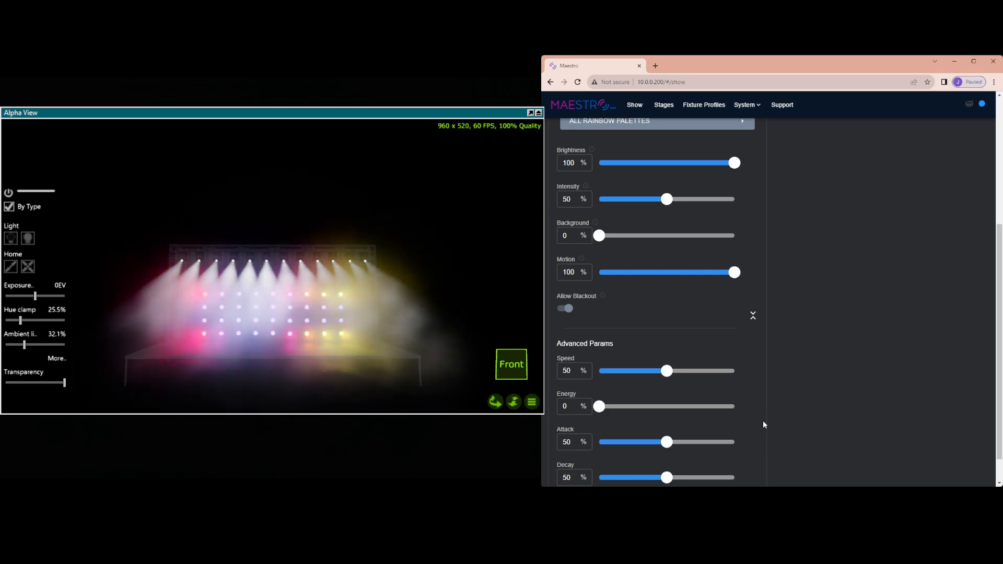
# Step: Lower the secondary group's Motion level to 0%, raise it to about 24%, and return it to 100%
pyautogui.scroll(4, 812, 400)
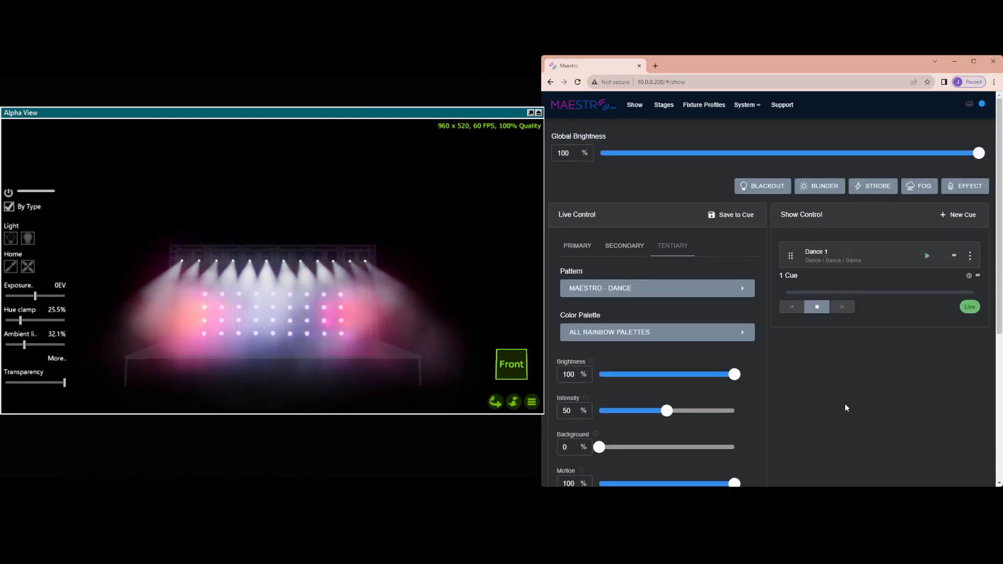
pyautogui.click(629, 249)
pyautogui.scroll(-5, 910, 422)
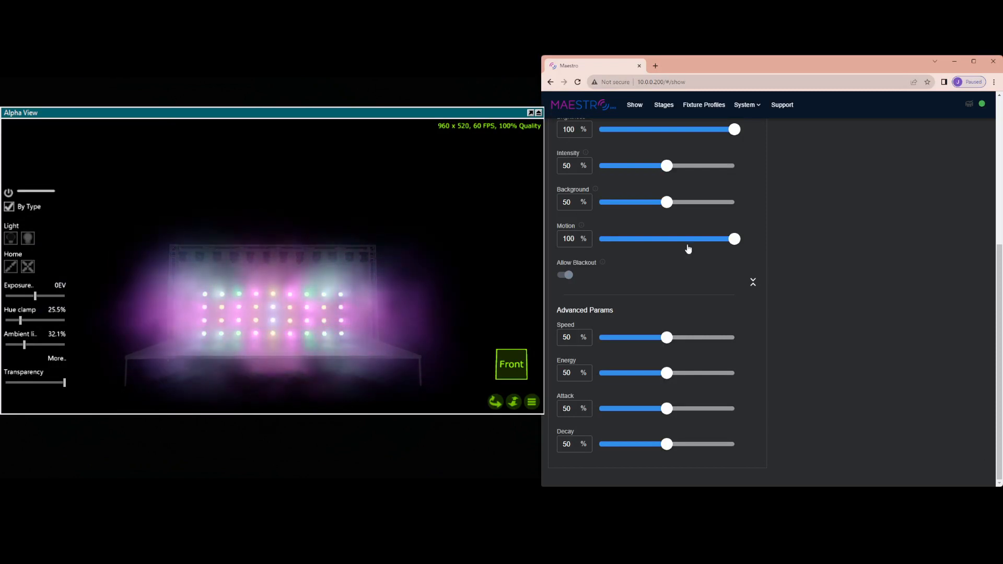
pyautogui.scroll(4, 689, 248)
pyautogui.scroll(-3, 738, 286)
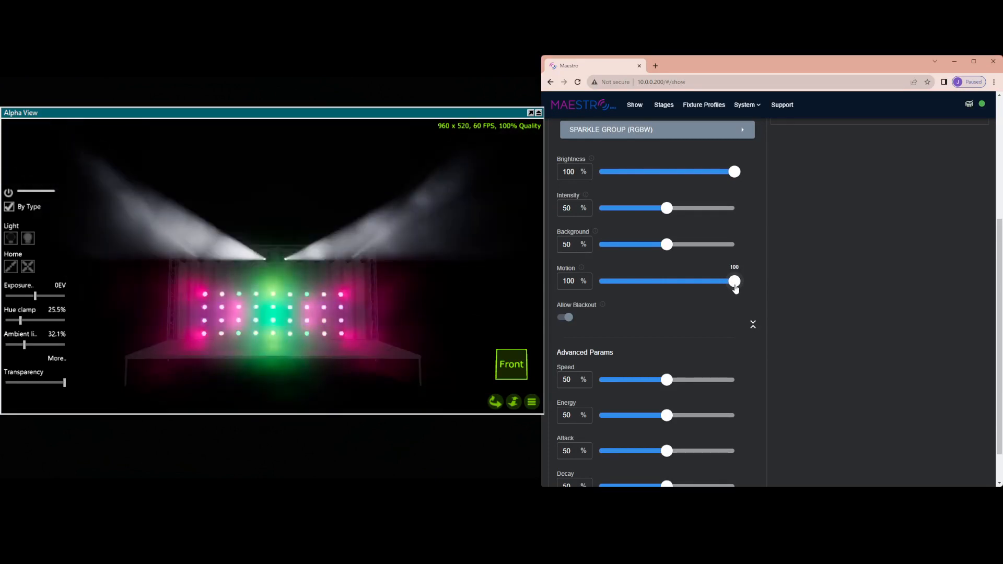
pyautogui.moveTo(735, 289); pyautogui.dragTo(544, 298)
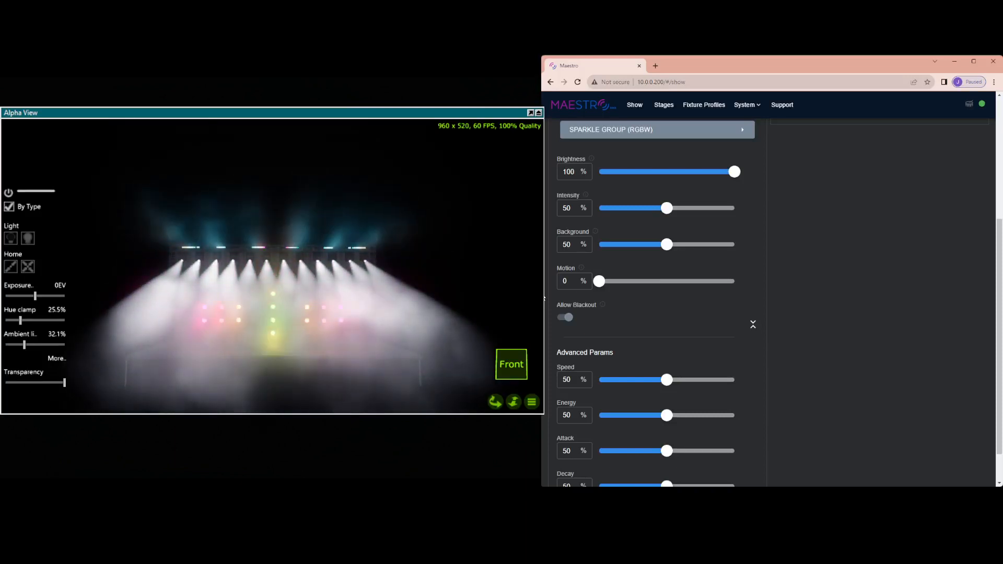
pyautogui.moveTo(599, 281); pyautogui.dragTo(632, 286)
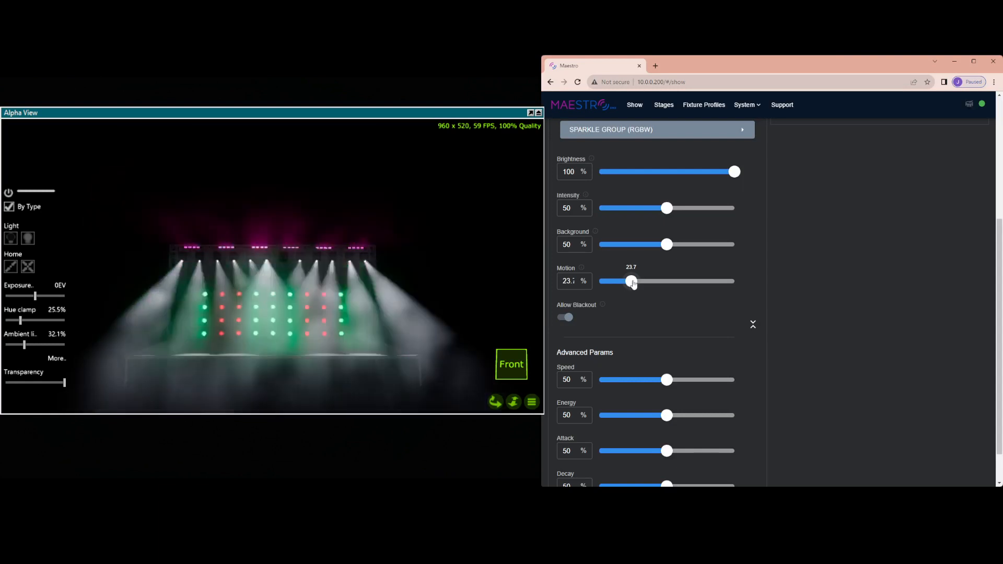
pyautogui.moveTo(631, 282); pyautogui.dragTo(918, 306)
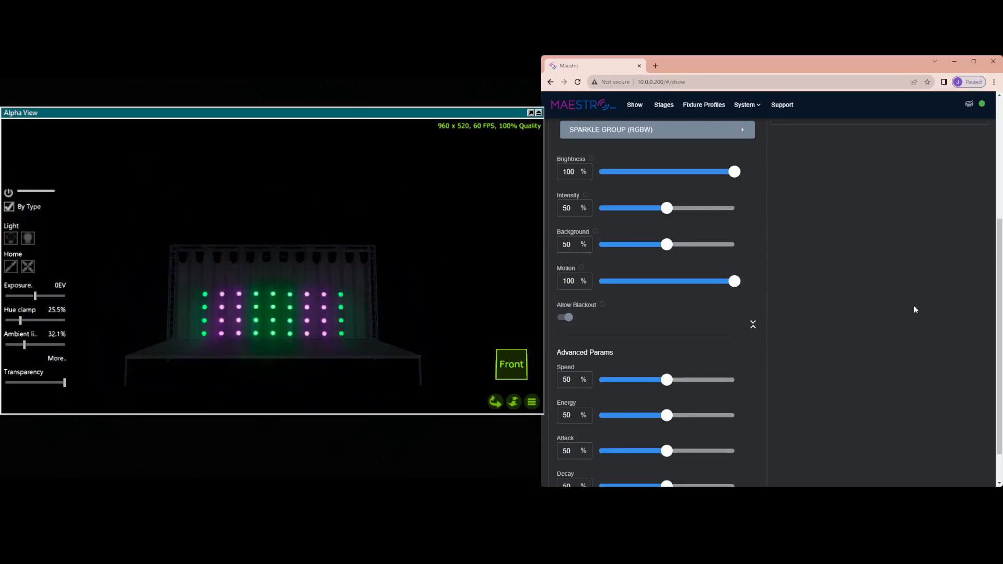
# Step: Turn off Allow Blackout for the secondary group and check its remaining settings
pyautogui.click(559, 321)
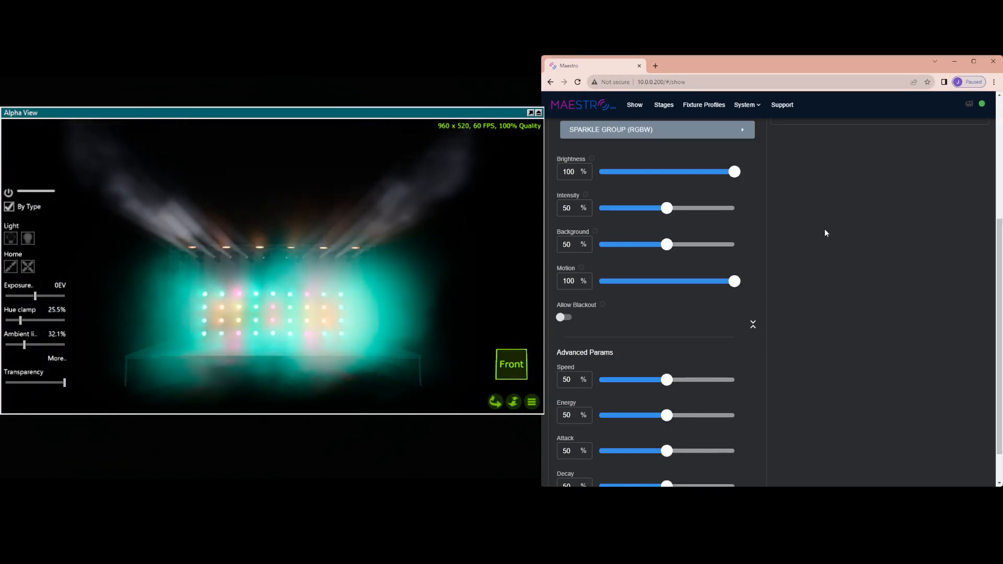
pyautogui.scroll(4, 779, 233)
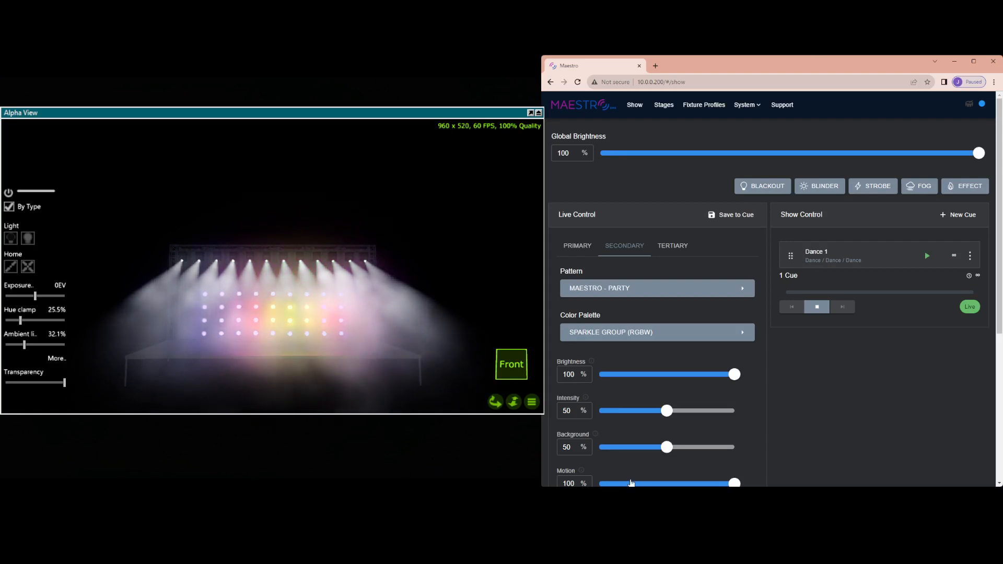
pyautogui.scroll(-5, 666, 438)
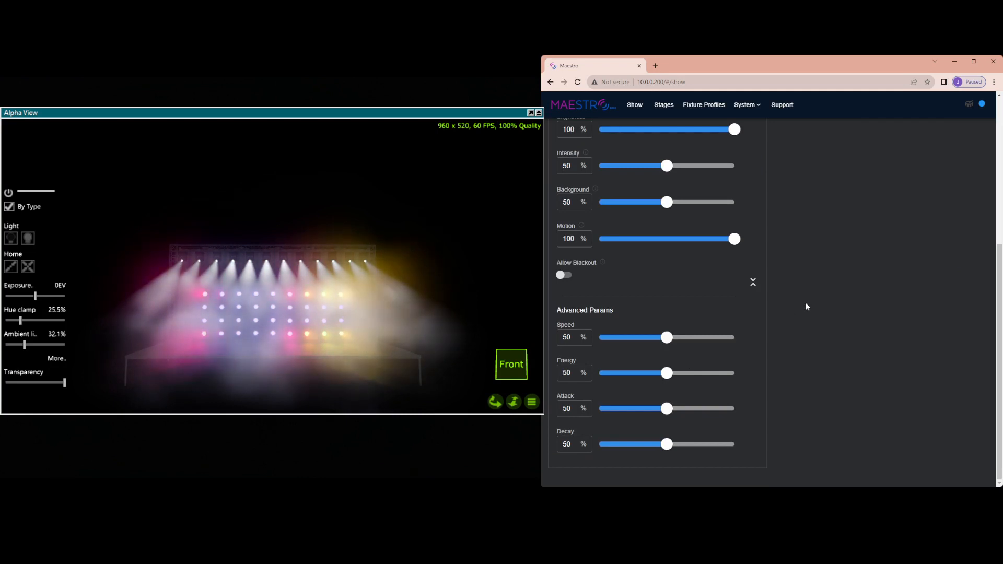
# Step: Start saving the live settings as a new cue named "Dance Adjusted" with infinite duration
pyautogui.scroll(3, 806, 324)
pyautogui.scroll(2, 806, 327)
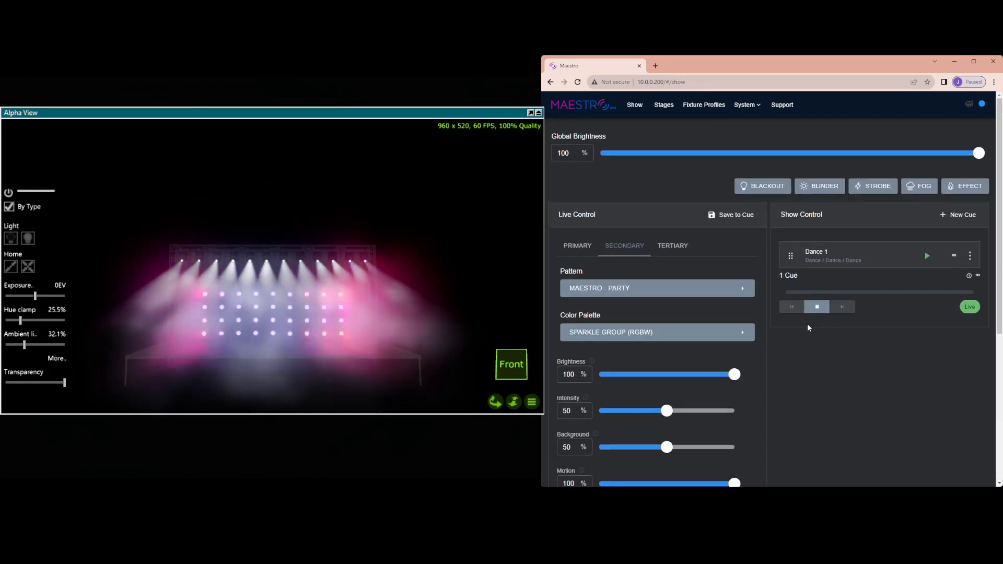
pyautogui.click(724, 220)
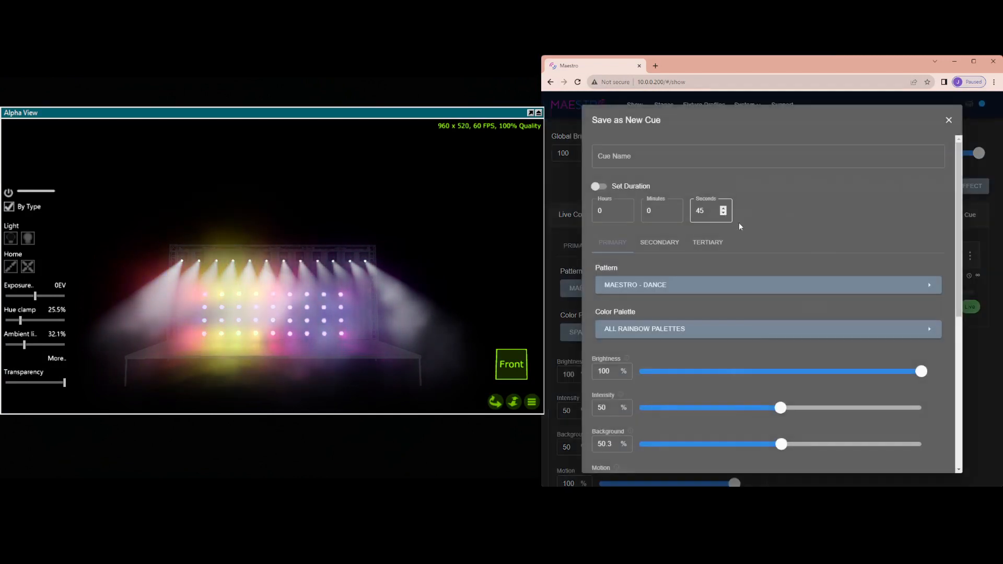
pyautogui.click(657, 158)
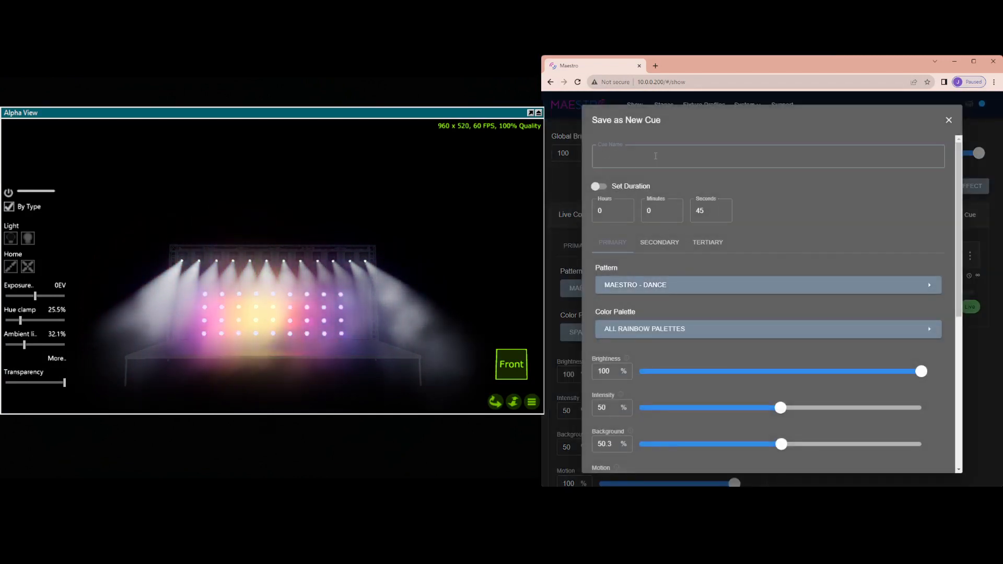
pyautogui.write('Dance Adjusted')
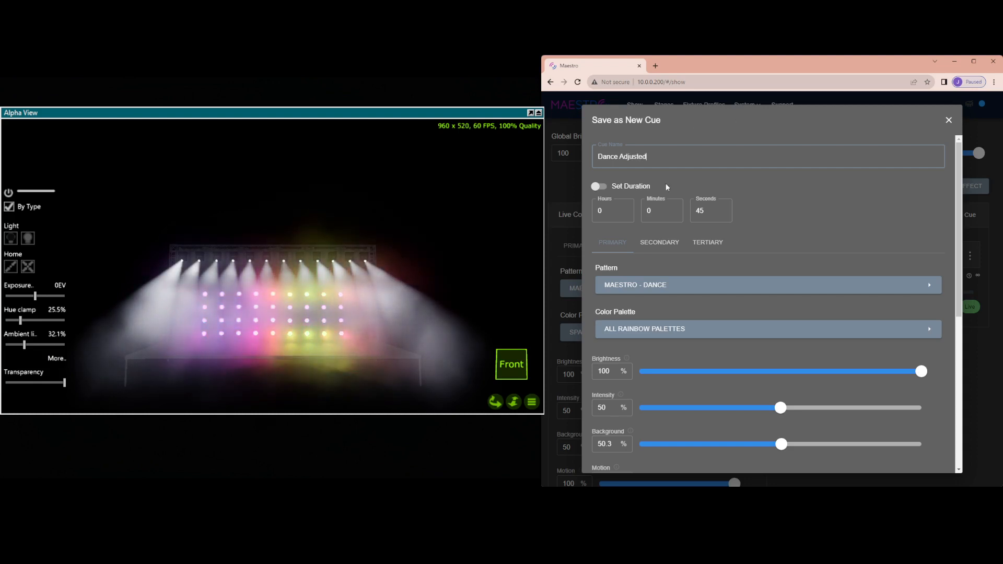
pyautogui.click(607, 187)
# Step: Check the new cue's primary, secondary and tertiary group levels and advanced parameters
pyautogui.scroll(-5, 784, 306)
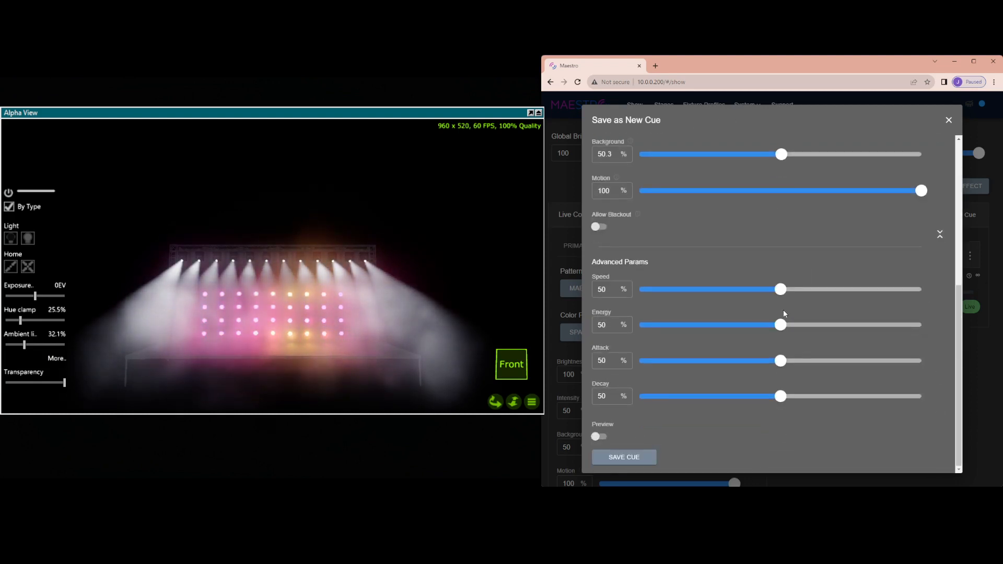
pyautogui.scroll(6, 718, 246)
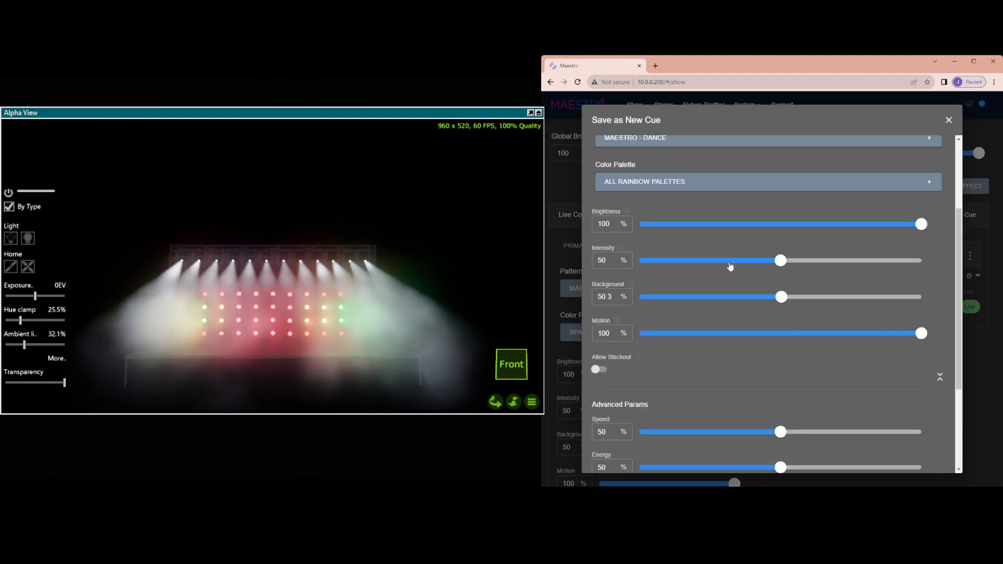
pyautogui.click(659, 219)
pyautogui.scroll(-5, 793, 259)
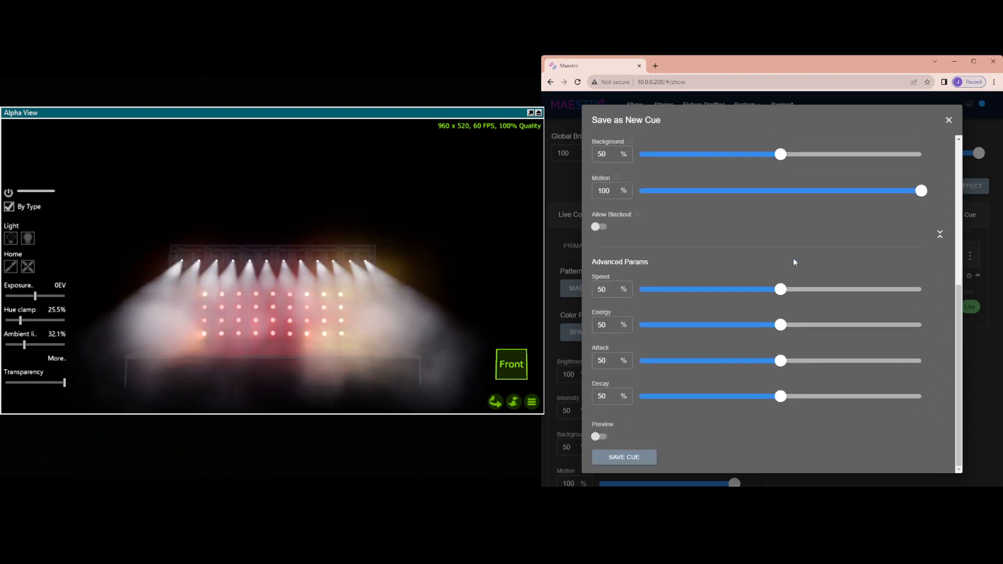
pyautogui.scroll(5, 793, 258)
pyautogui.click(707, 219)
pyautogui.scroll(-5, 759, 239)
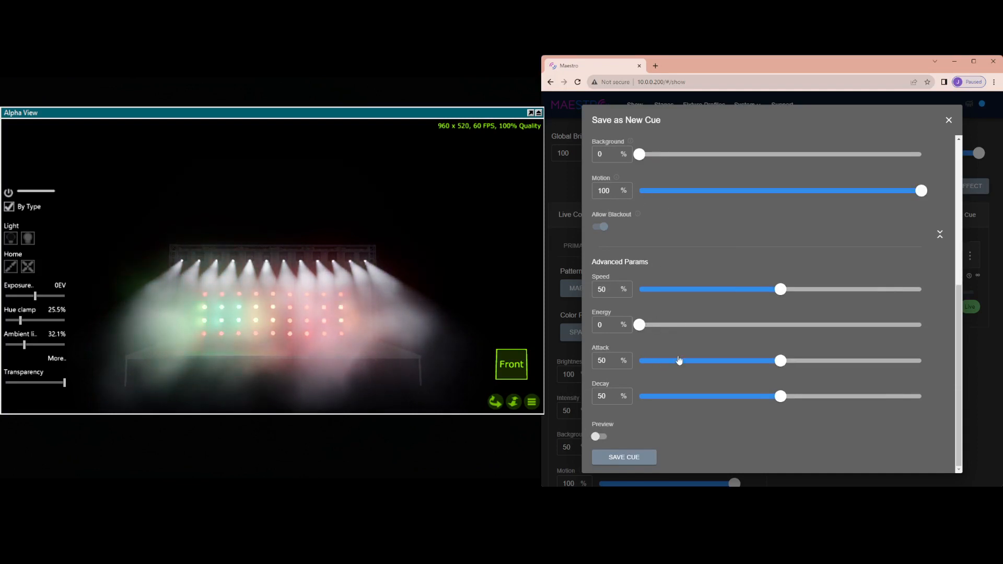
# Step: Set the primary group's background level to 50% in the new cue
pyautogui.scroll(5, 678, 360)
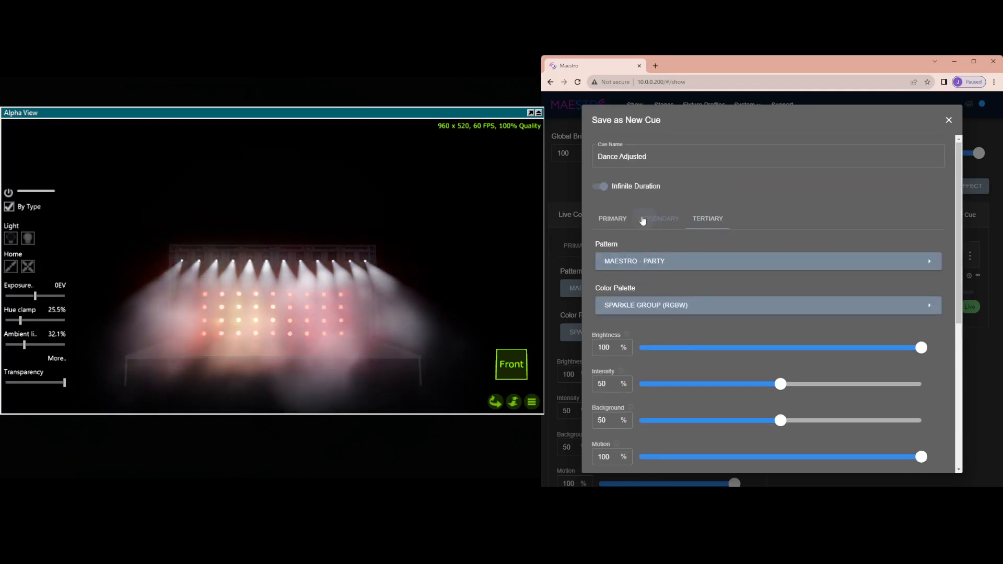
pyautogui.click(643, 219)
pyautogui.scroll(-3, 642, 235)
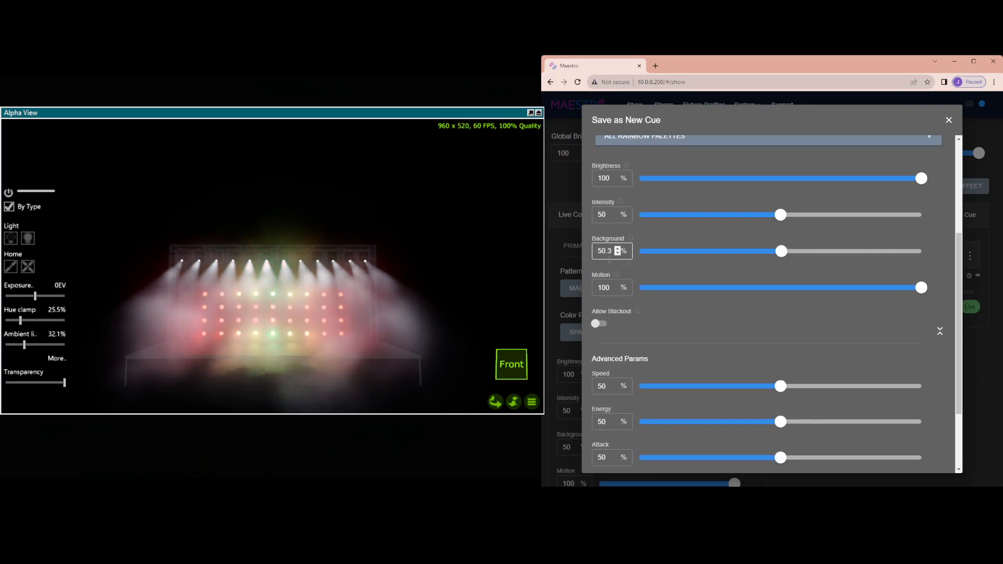
pyautogui.doubleClick(604, 251)
pyautogui.write('50')
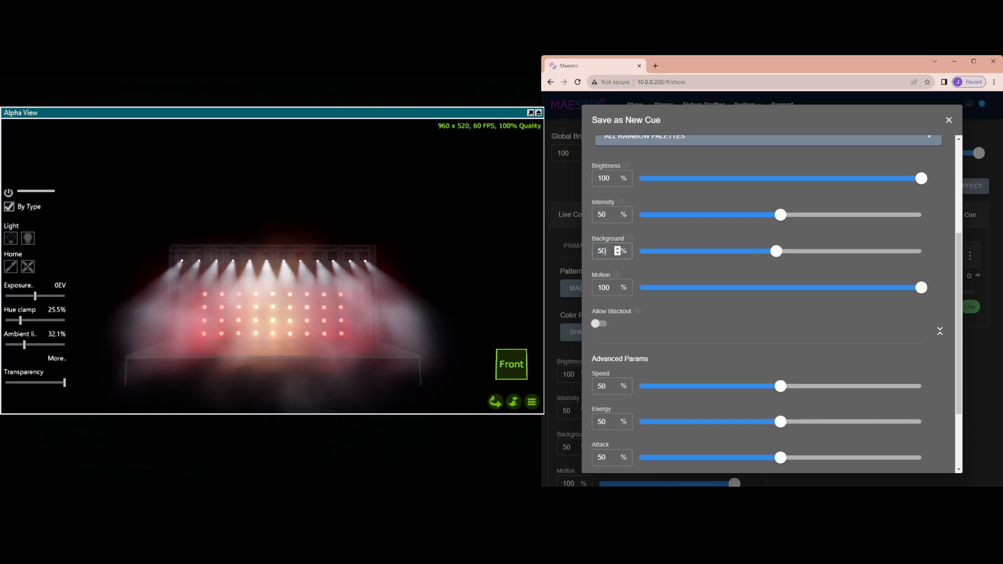
pyautogui.scroll(-2, 682, 310)
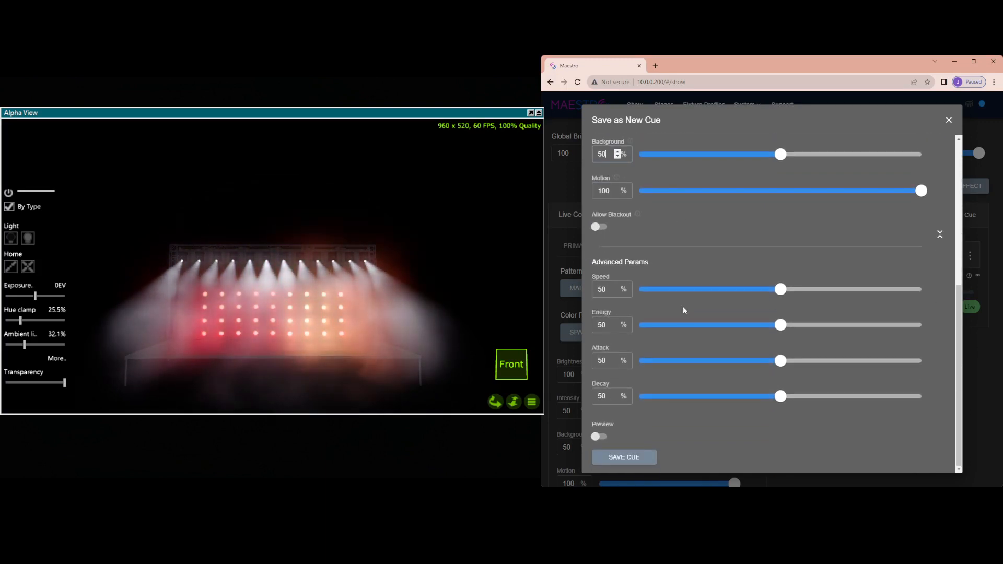
# Step: Review the secondary and tertiary groups' levels, Allow Blackout settings and advanced parameters in the new cue
pyautogui.scroll(2, 682, 306)
pyautogui.scroll(1, 614, 275)
pyautogui.scroll(4, 614, 275)
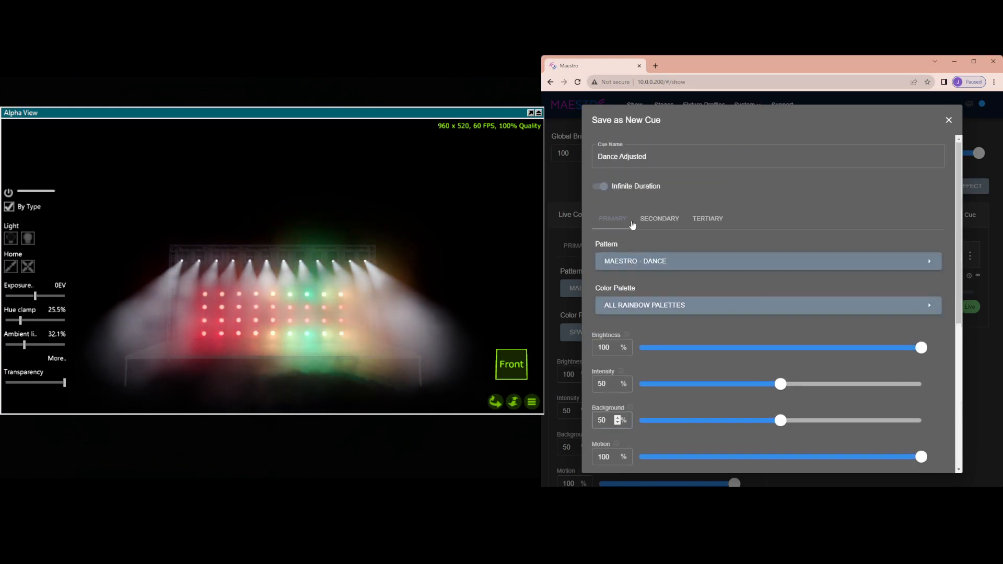
pyautogui.click(658, 220)
pyautogui.scroll(-4, 778, 215)
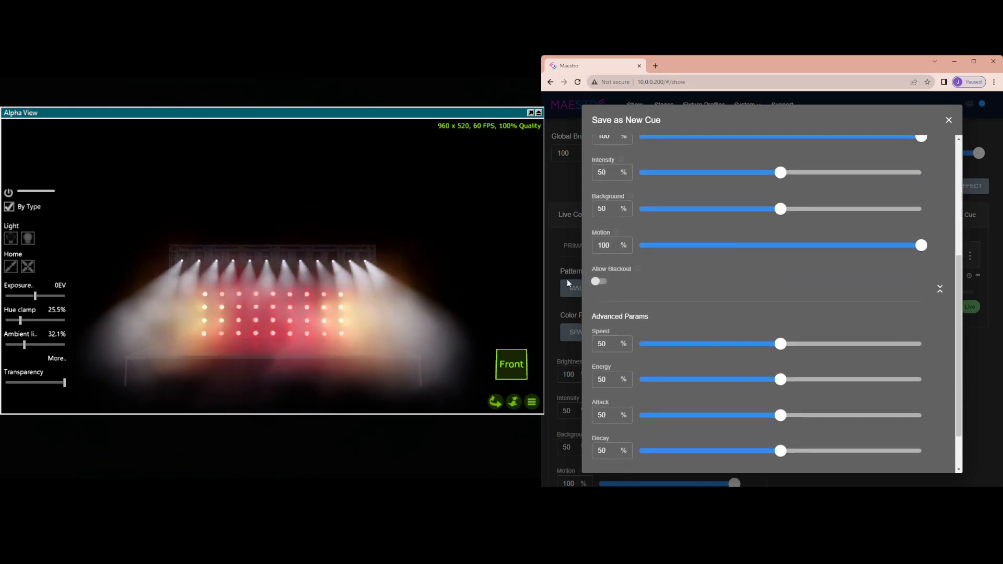
pyautogui.scroll(4, 654, 263)
pyautogui.click(713, 220)
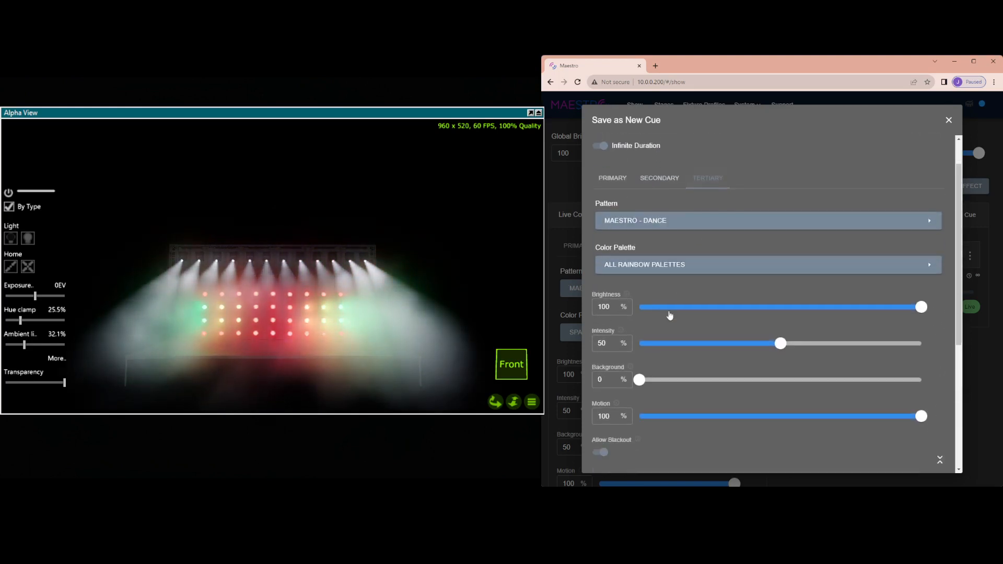
pyautogui.scroll(-3, 619, 327)
pyautogui.scroll(-2, 883, 334)
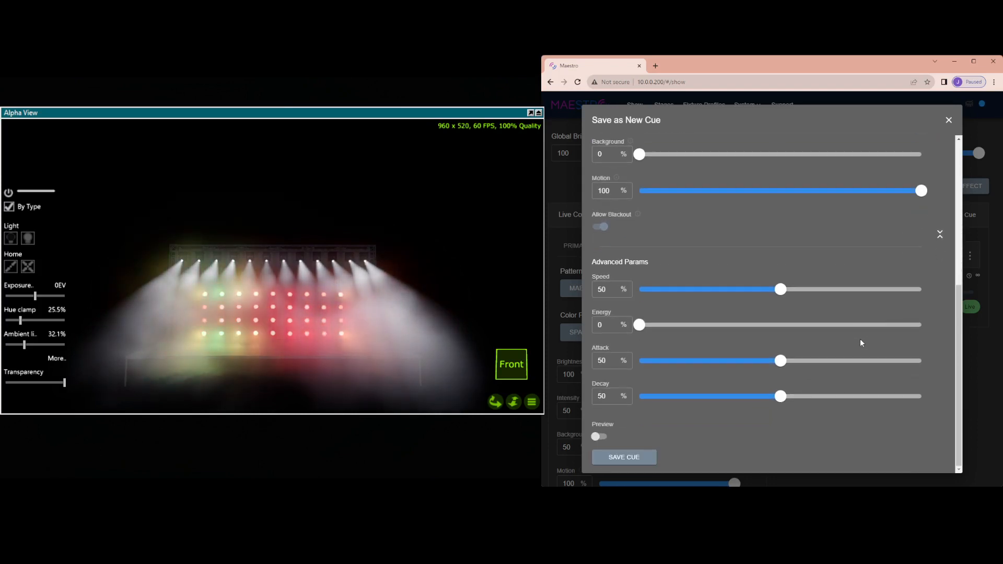
pyautogui.scroll(1, 859, 340)
pyautogui.scroll(-2, 856, 340)
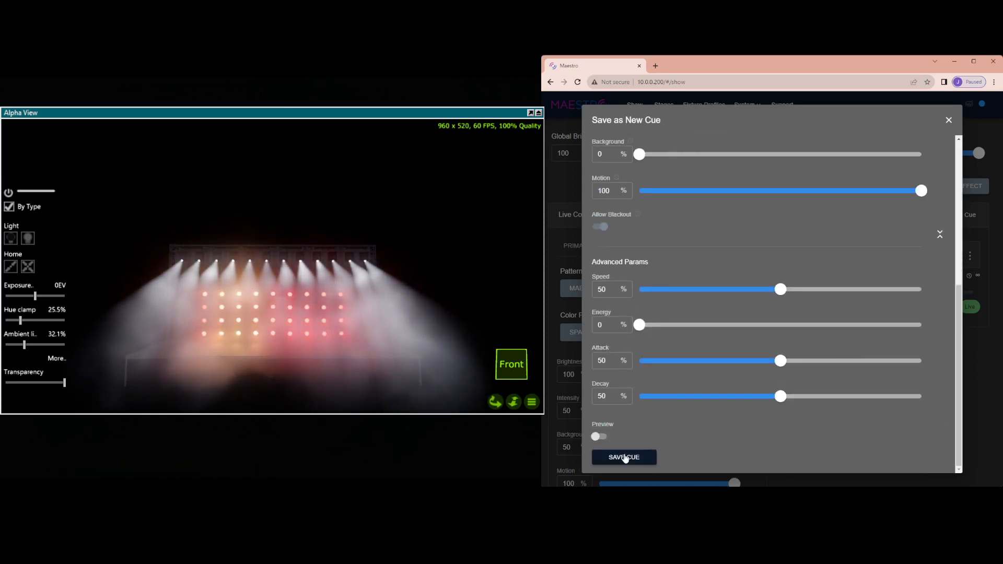
# Step: Save the "Dance Adjusted" cue and play it while checking the secondary group's live levels and advanced parameters
pyautogui.click(625, 458)
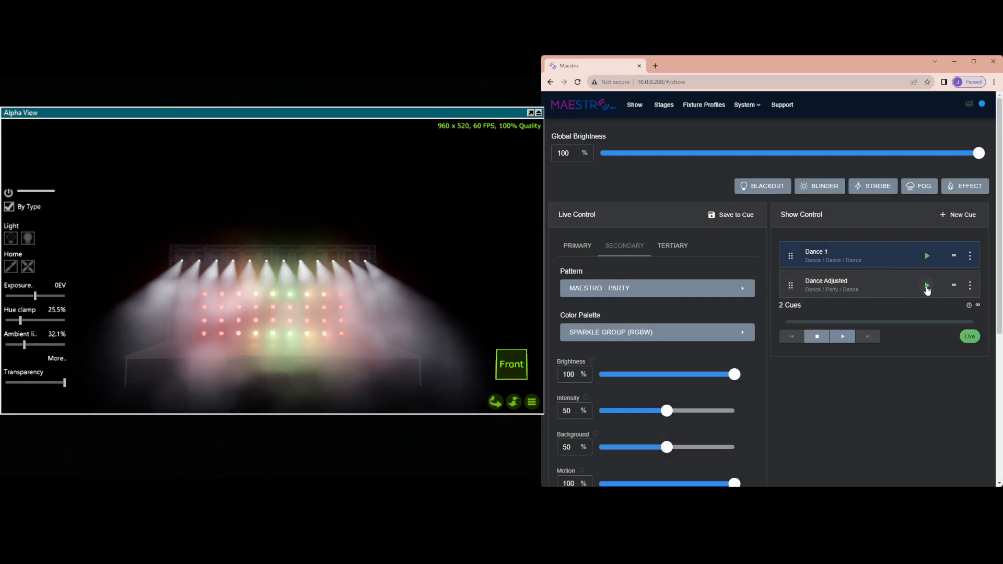
pyautogui.click(927, 287)
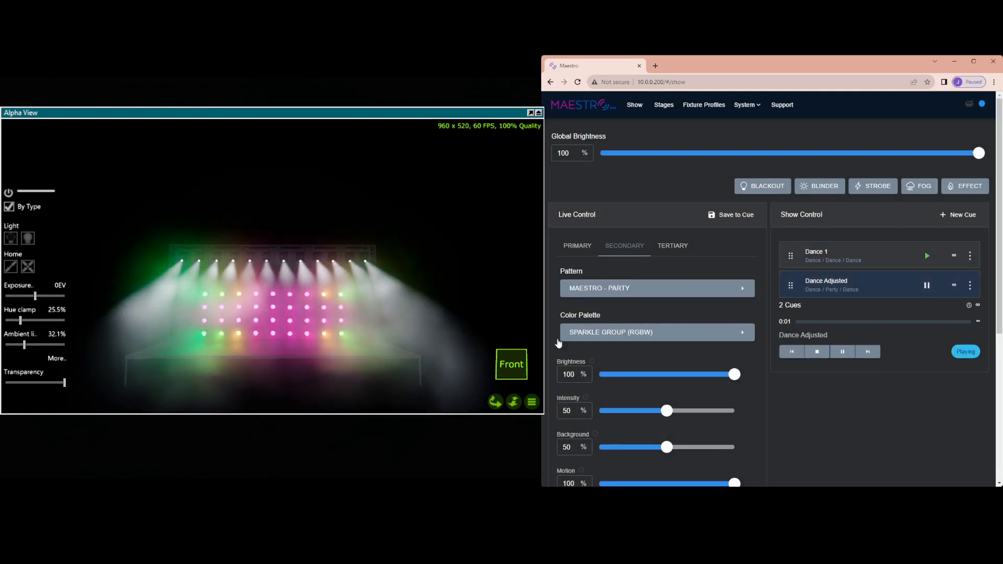
pyautogui.scroll(-5, 628, 419)
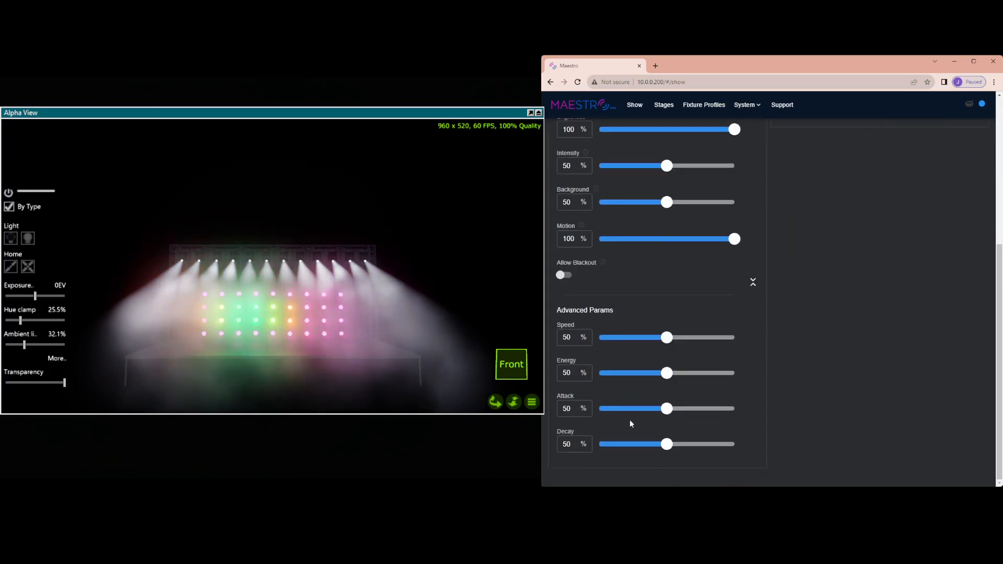
pyautogui.scroll(5, 628, 419)
pyautogui.scroll(-3, 629, 343)
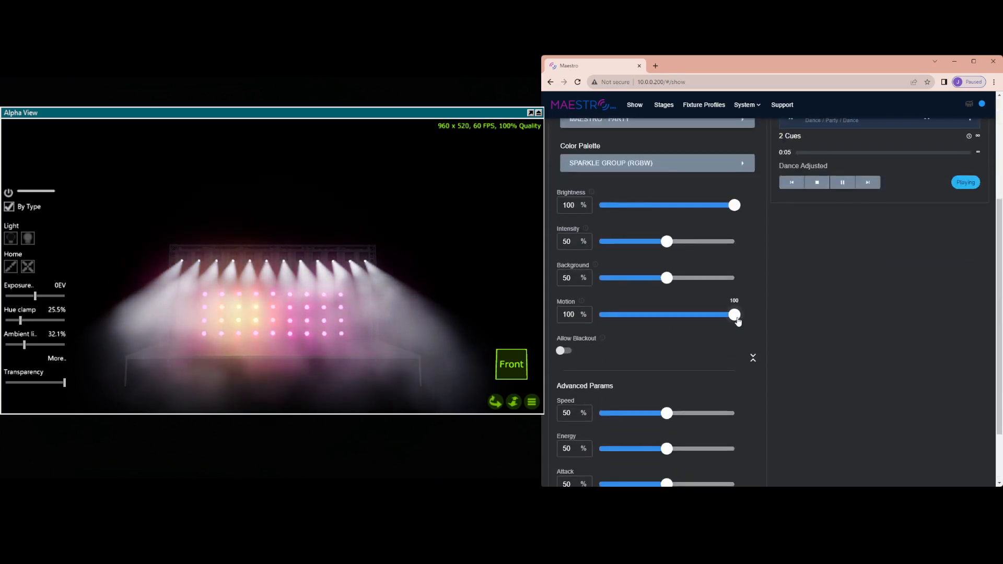
pyautogui.scroll(3, 772, 327)
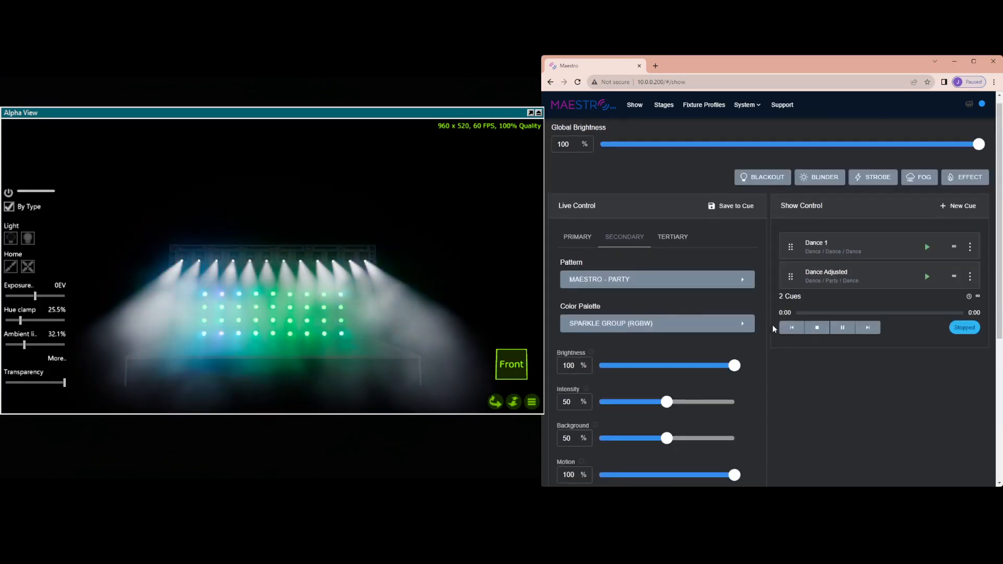